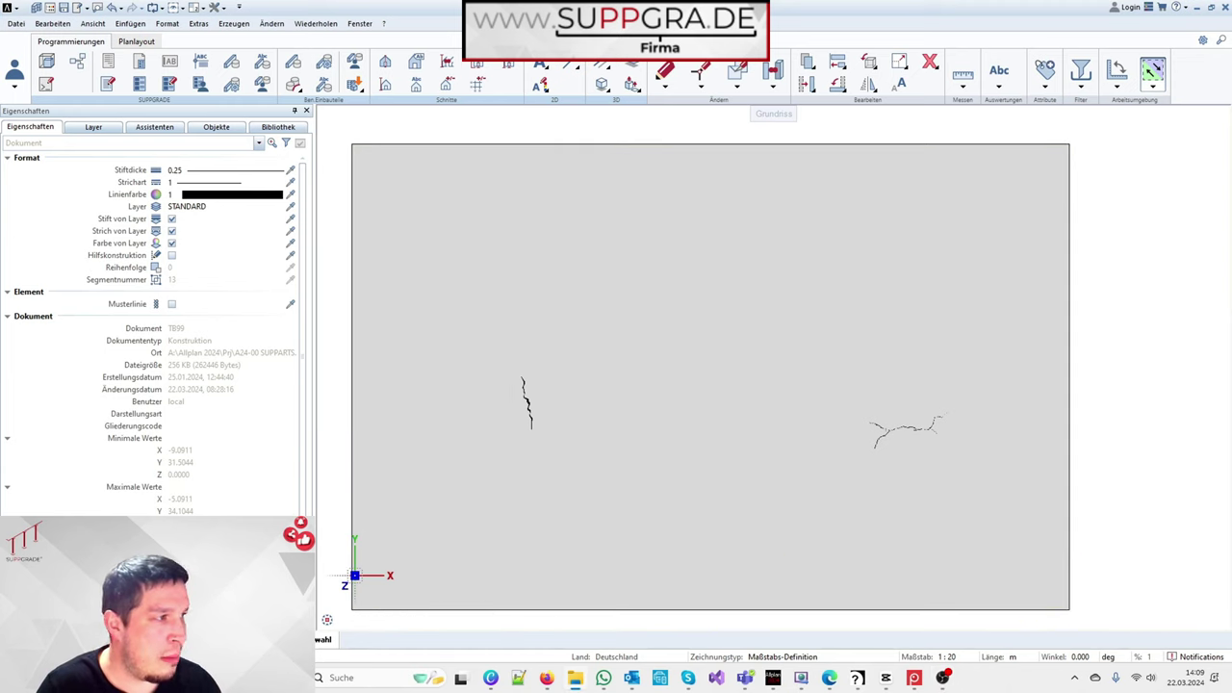
Step: Import RB-SUPPJECT-V2024_10.smz from File Explorer into the open drawing, overwriting the existing office SmartPart files, and end the resulting placement command
{"action": "left_click", "coordinate": [574, 677]}
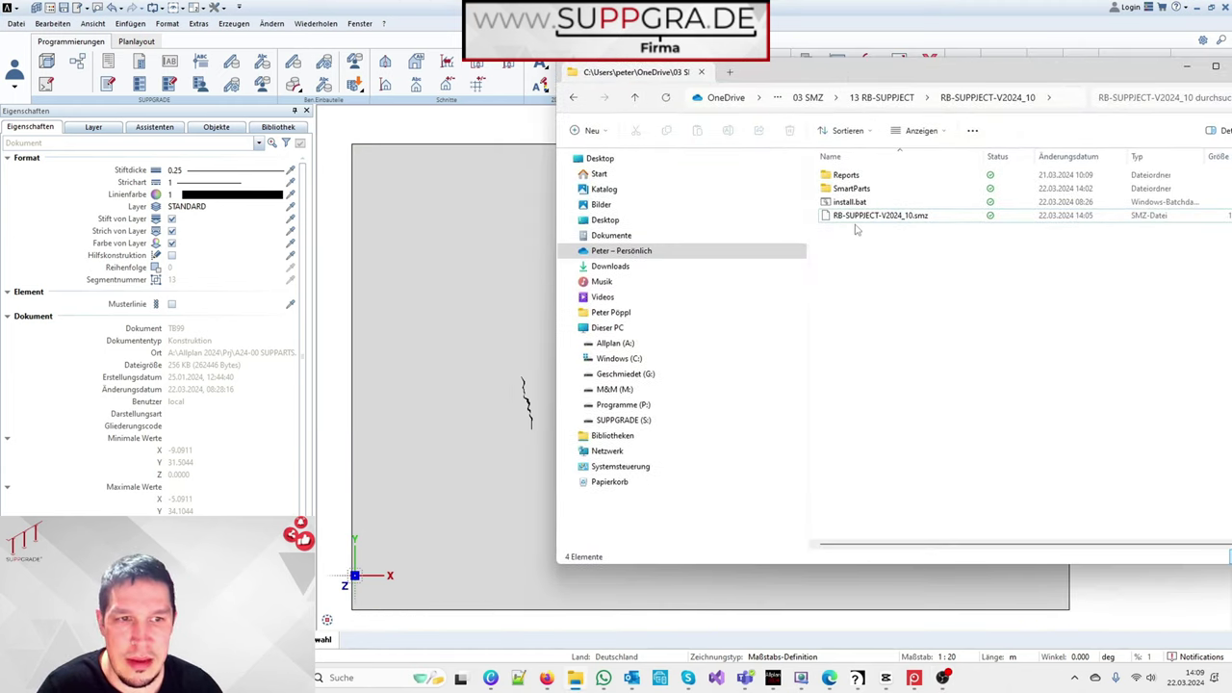
{"action": "left_click", "coordinate": [840, 219]}
{"action": "left_click_drag", "start_coordinate": [438, 263], "coordinate": [439, 265]}
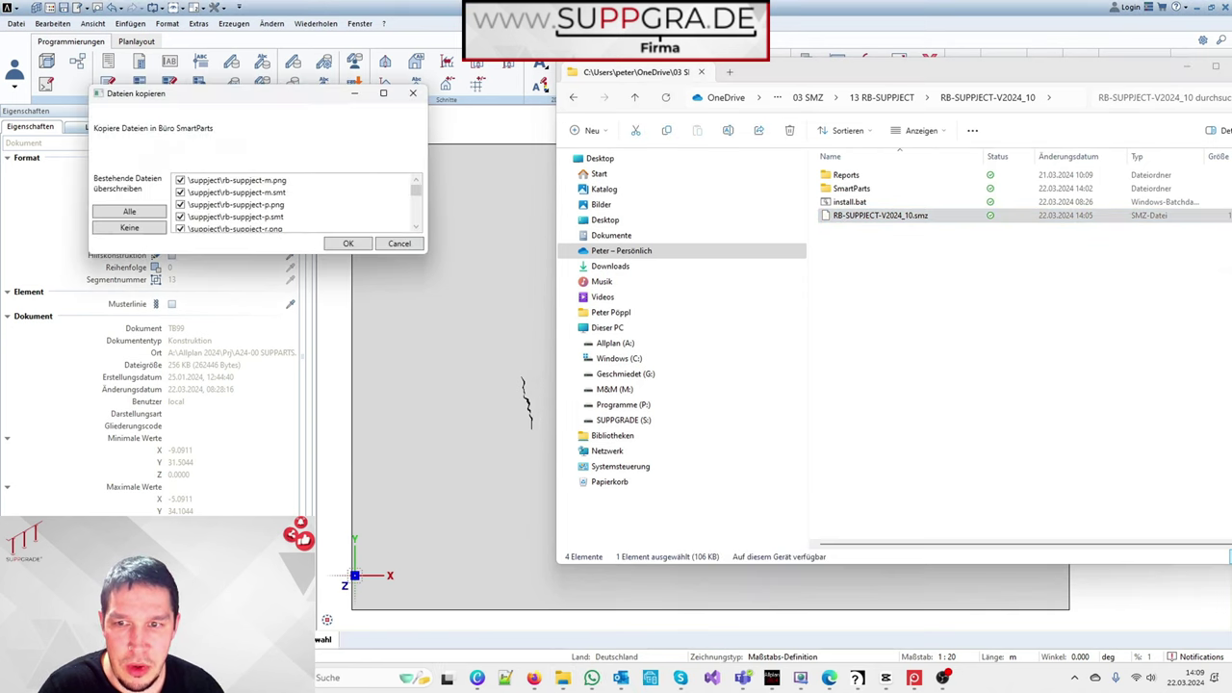
{"action": "left_click", "coordinate": [342, 240]}
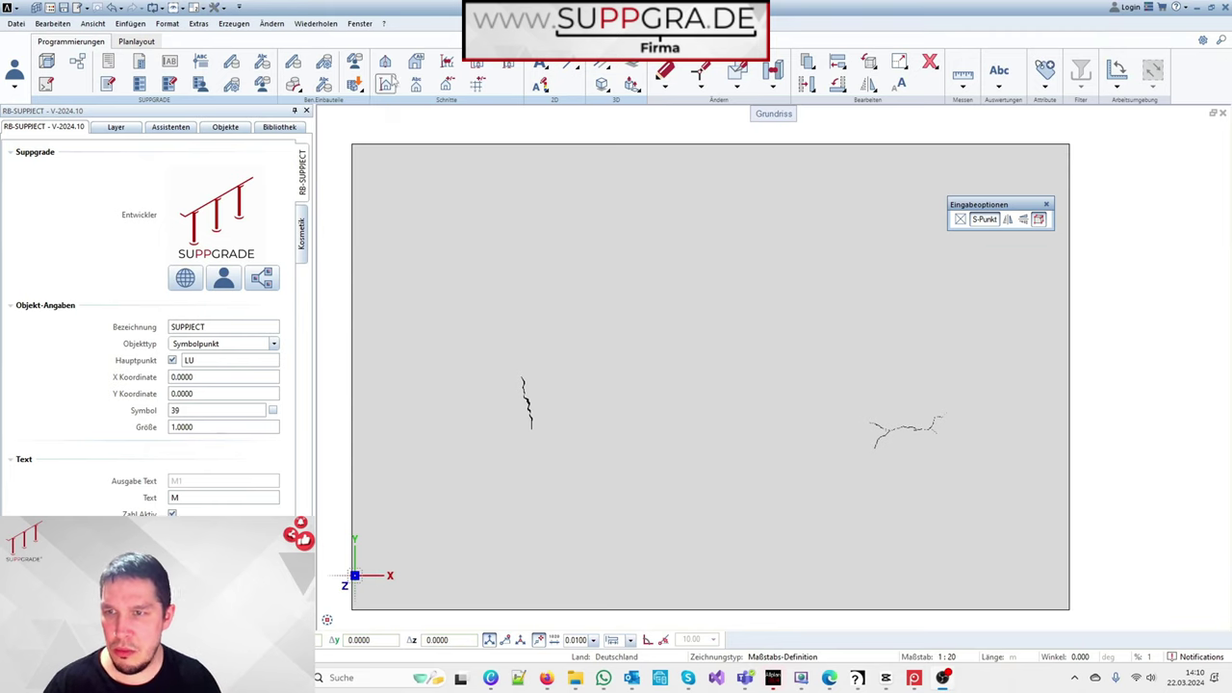
{"action": "key", "text": "Escape"}
Step: Open the SUPPJECT folder in the Büro section of the library
{"action": "left_click", "coordinate": [279, 126]}
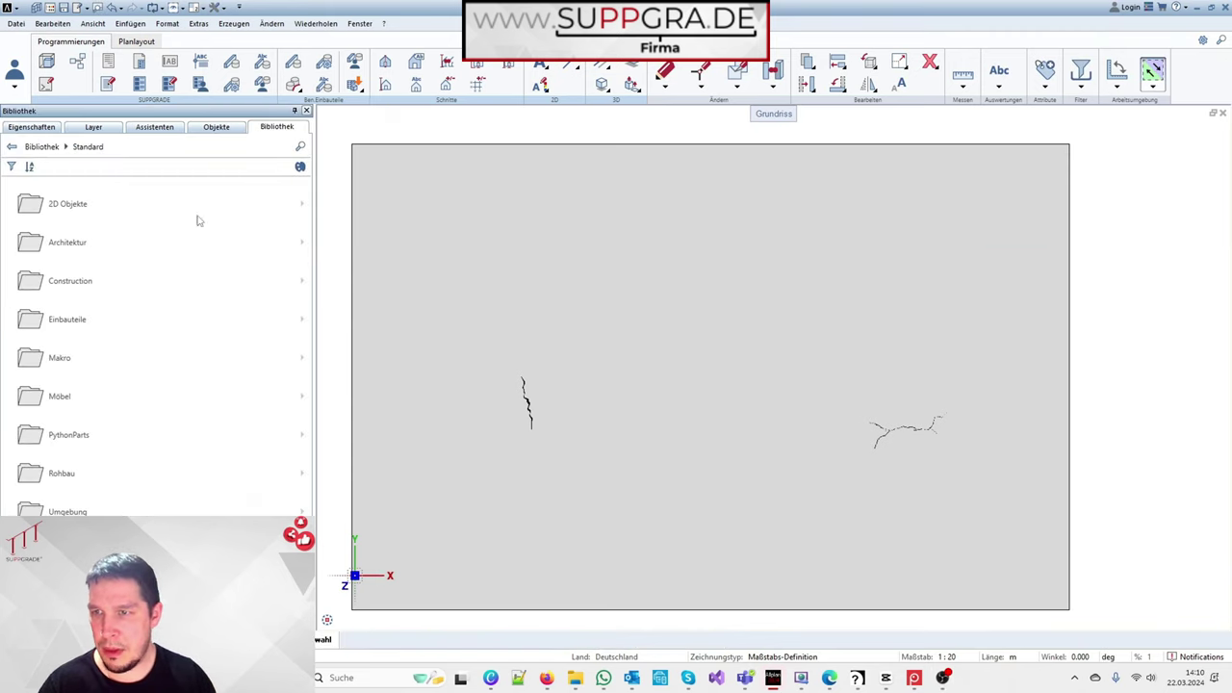
{"action": "left_click", "coordinate": [42, 146]}
{"action": "left_click", "coordinate": [65, 246]}
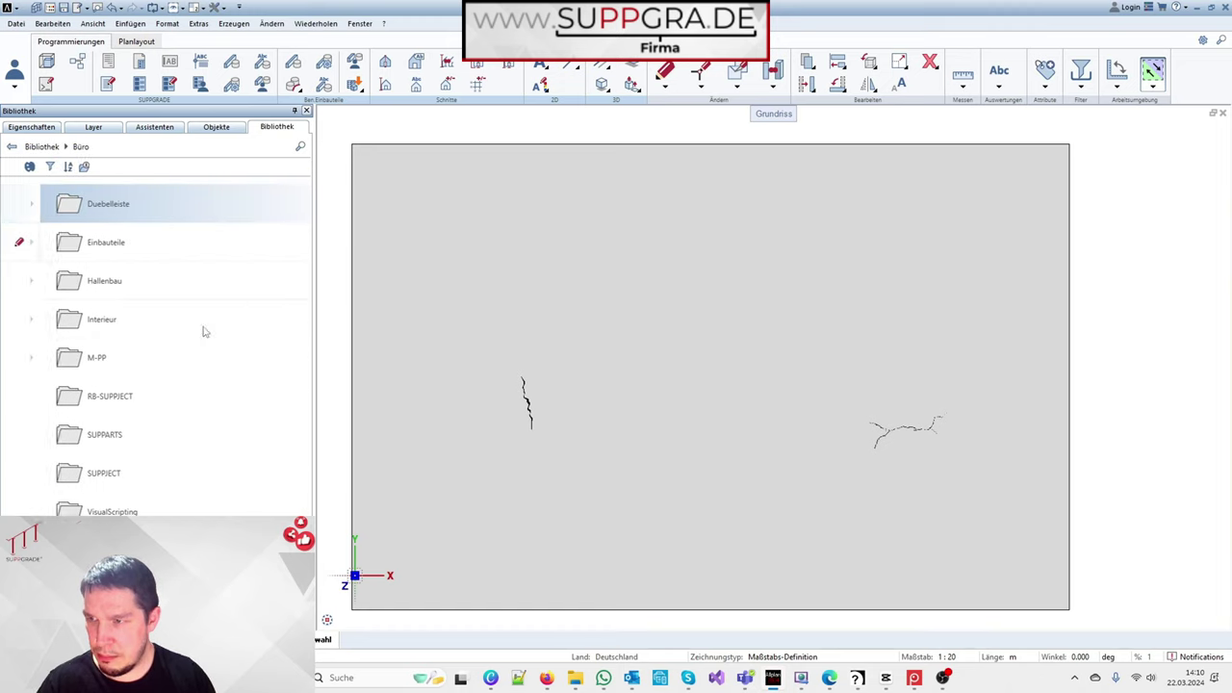
{"action": "left_click", "coordinate": [66, 474]}
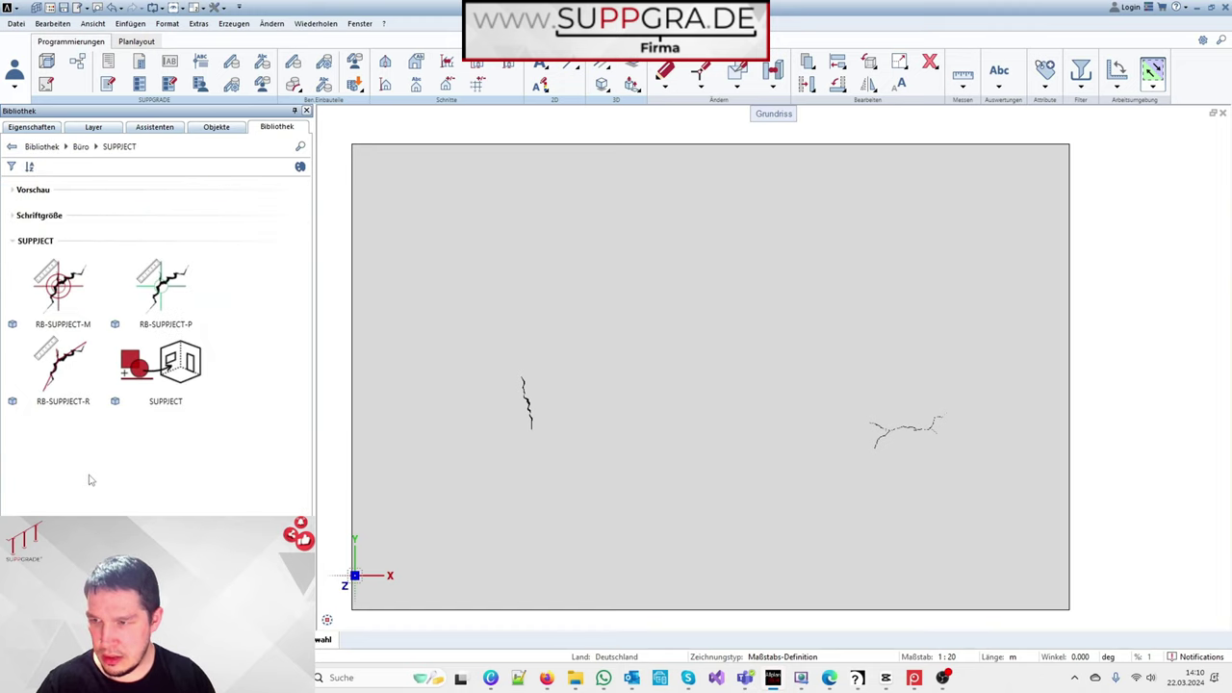
Step: Check the contents of the RB-SUPPJECT folder under Büro, and return to the SUPPJECT folder
{"action": "left_click", "coordinate": [81, 146]}
{"action": "left_click", "coordinate": [97, 401]}
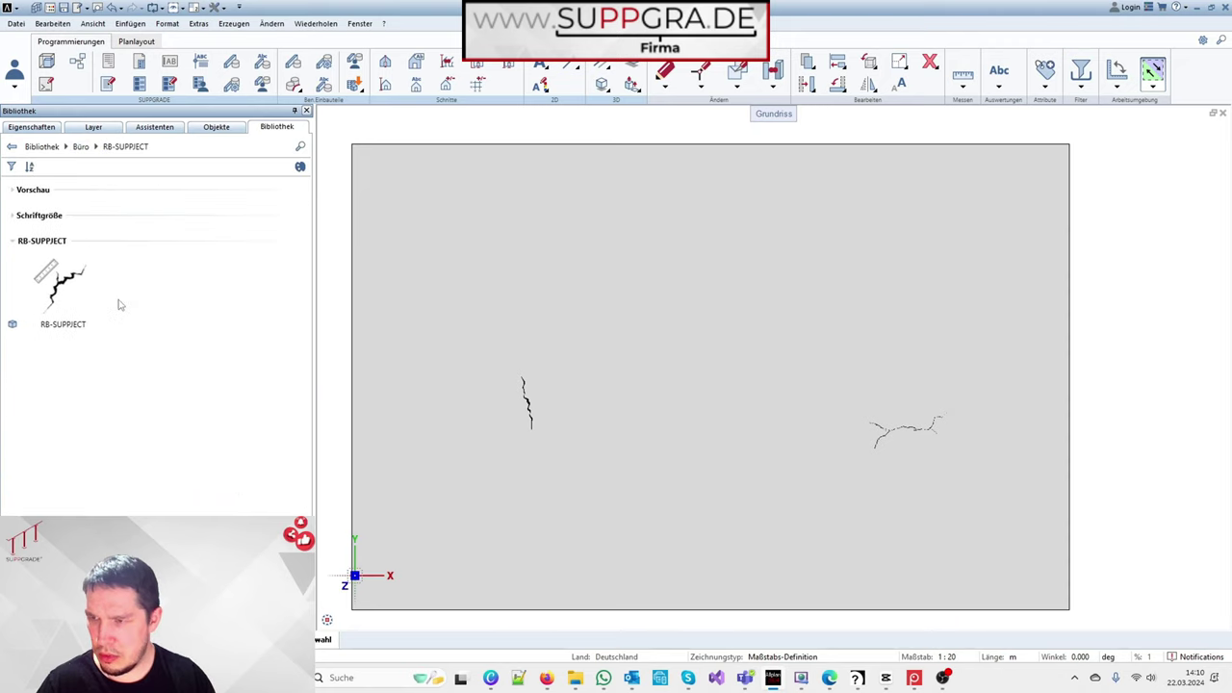
{"action": "left_click", "coordinate": [80, 147]}
{"action": "left_click", "coordinate": [64, 470]}
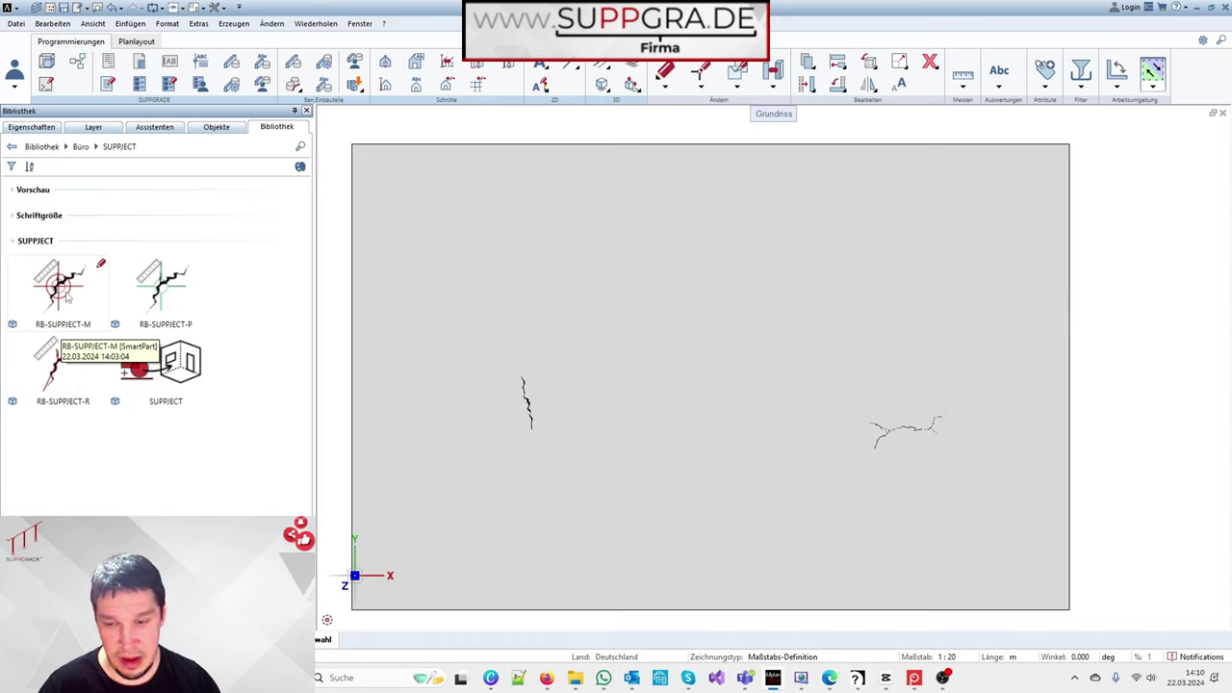
{"action": "scroll", "coordinate": [574, 336], "scroll_direction": "down", "scroll_amount": 2}
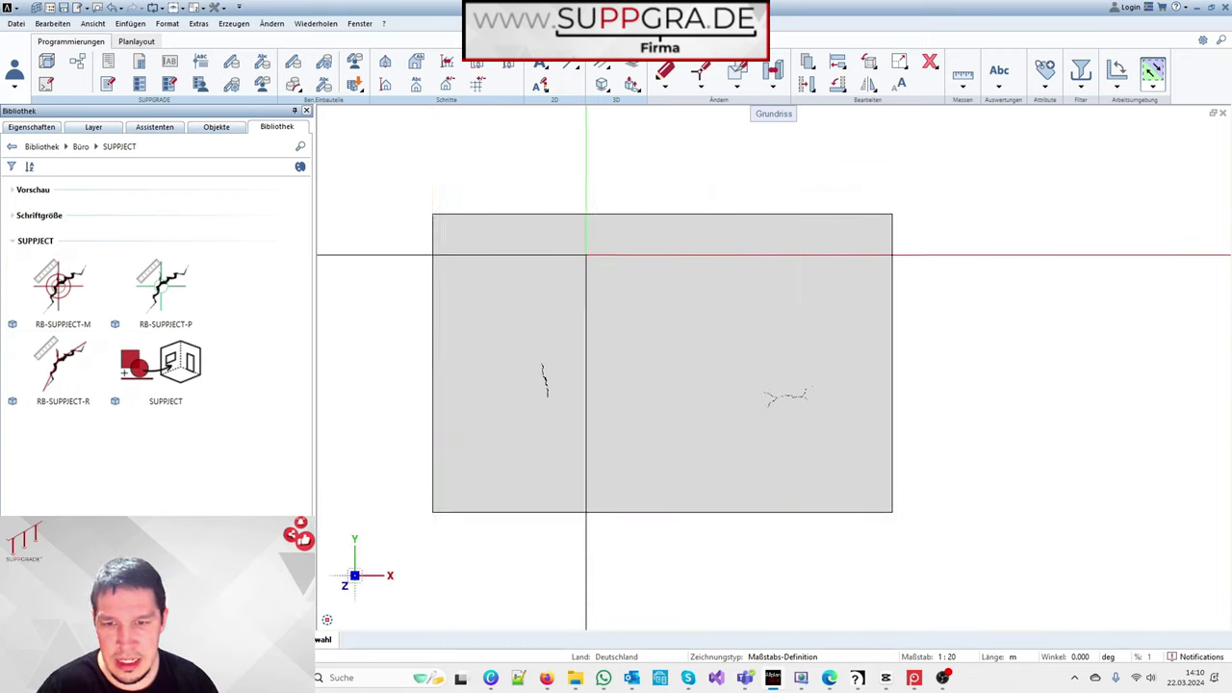
{"action": "scroll", "coordinate": [545, 380], "scroll_direction": "up", "scroll_amount": 5}
{"action": "scroll", "coordinate": [452, 269], "scroll_direction": "down", "scroll_amount": 4}
{"action": "scroll", "coordinate": [847, 308], "scroll_direction": "up", "scroll_amount": 5}
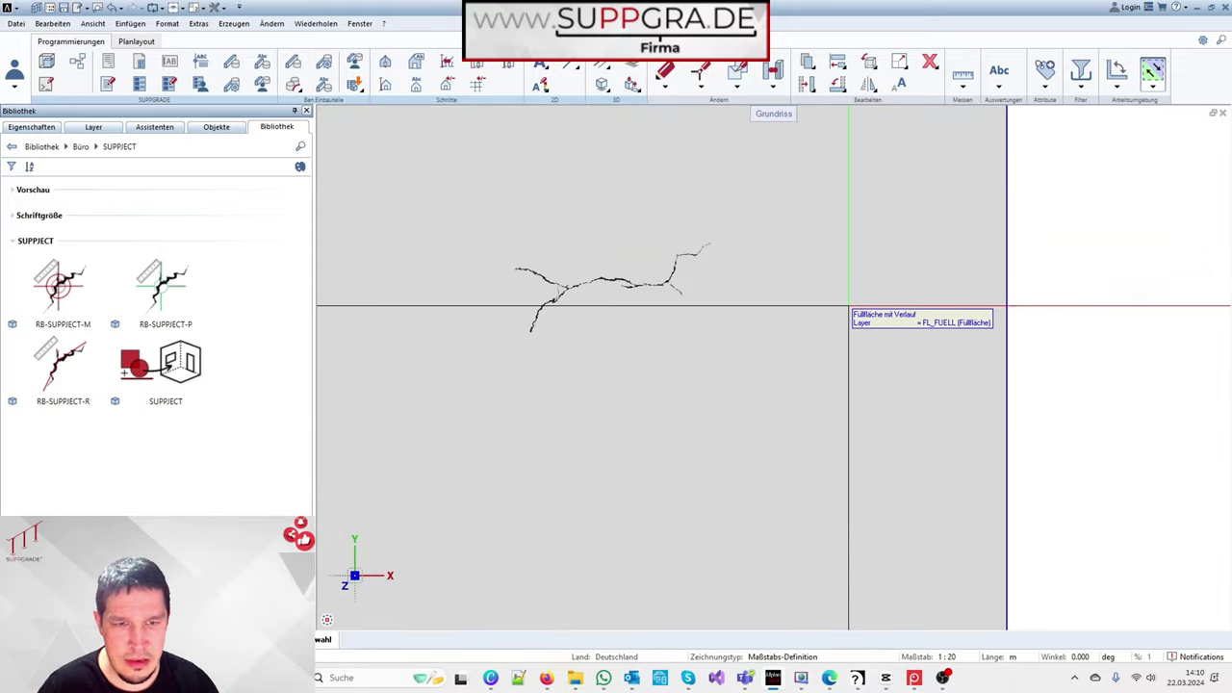
{"action": "scroll", "coordinate": [830, 331], "scroll_direction": "down", "scroll_amount": 4}
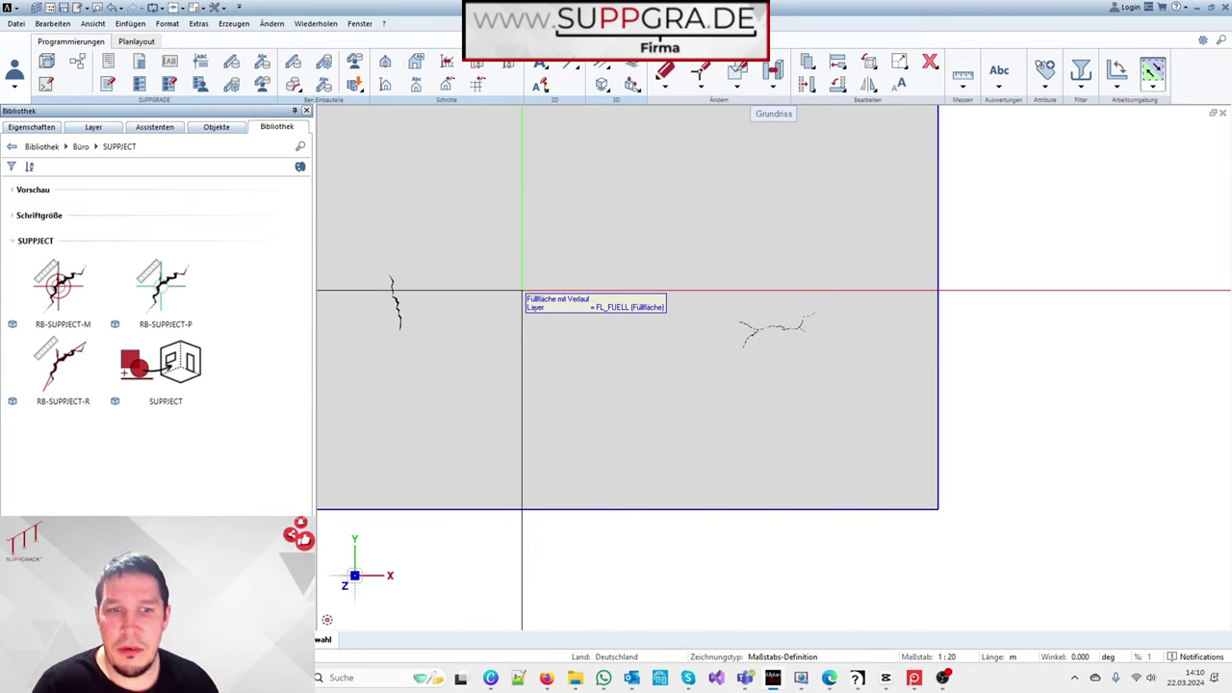
{"action": "scroll", "coordinate": [523, 291], "scroll_direction": "down", "scroll_amount": 2}
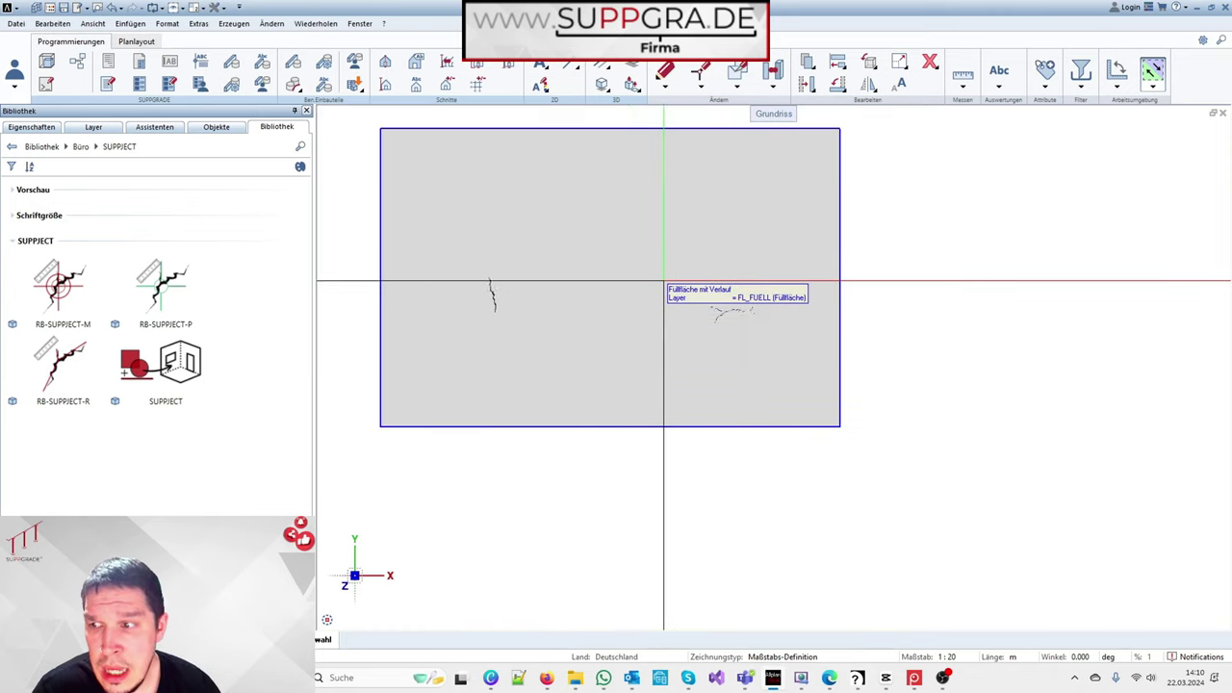
Step: Place an RB-SUPPJECT-M main point at the lower-left corner of the grey rectangle, with its label beside the corner
{"action": "left_click", "coordinate": [60, 285]}
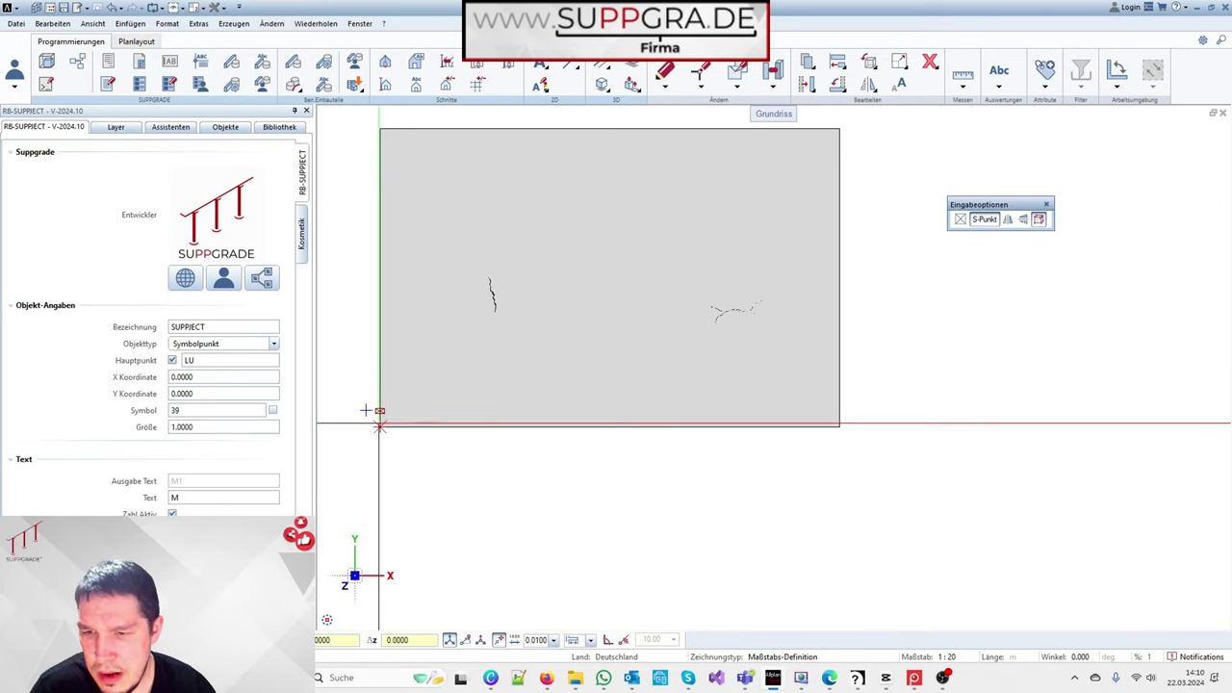
{"action": "scroll", "coordinate": [365, 410], "scroll_direction": "up", "scroll_amount": 3}
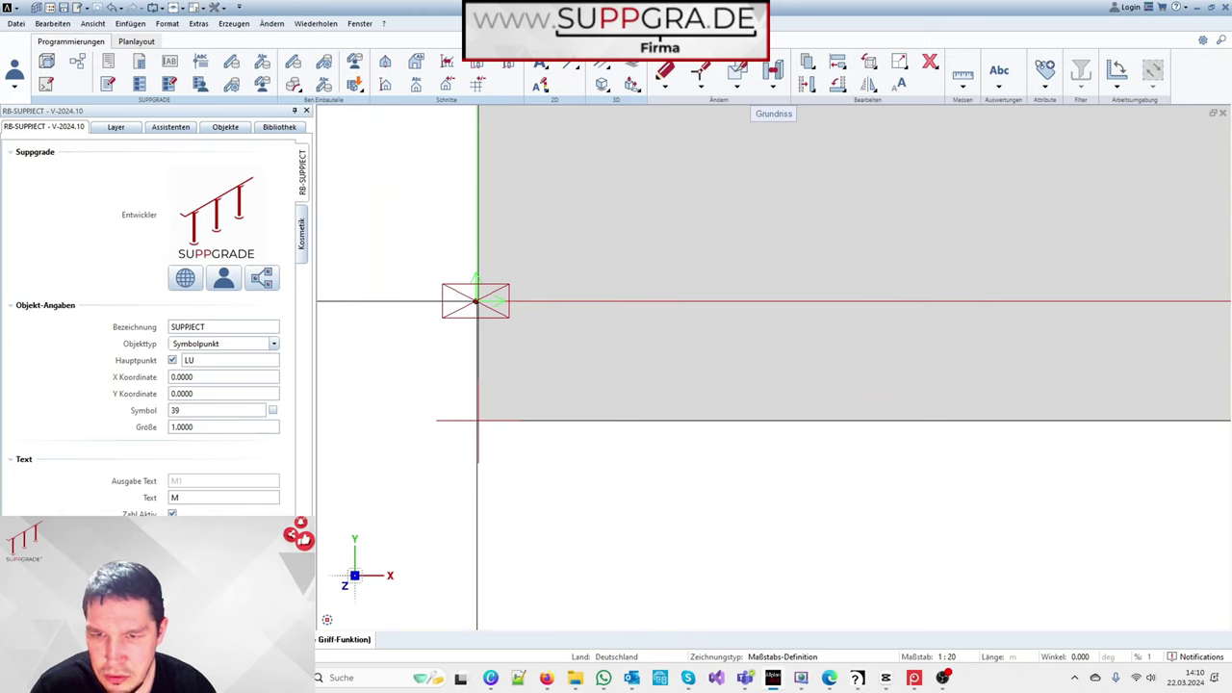
{"action": "left_click", "coordinate": [478, 420]}
{"action": "scroll", "coordinate": [456, 385], "scroll_direction": "down", "scroll_amount": 3}
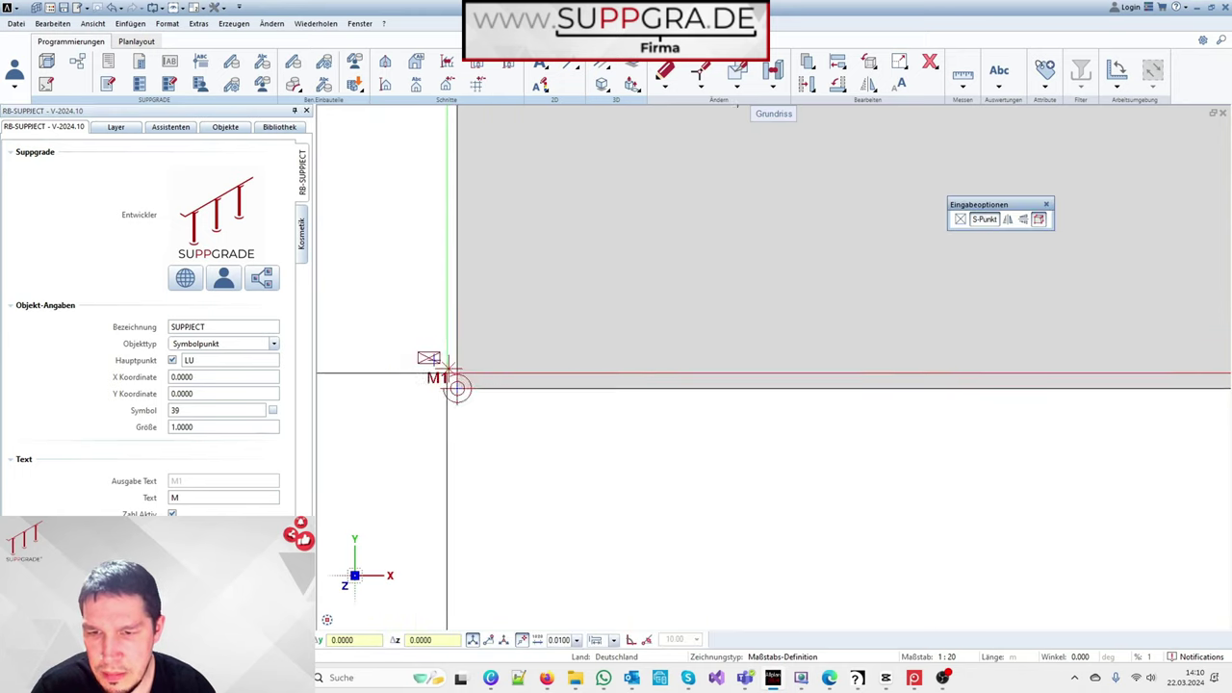
Step: Place a second RB-SUPPJECT-M main point at the rectangle's lower-right corner with its label beside it, and end the placement
{"action": "scroll", "coordinate": [783, 258], "scroll_direction": "up", "scroll_amount": 2}
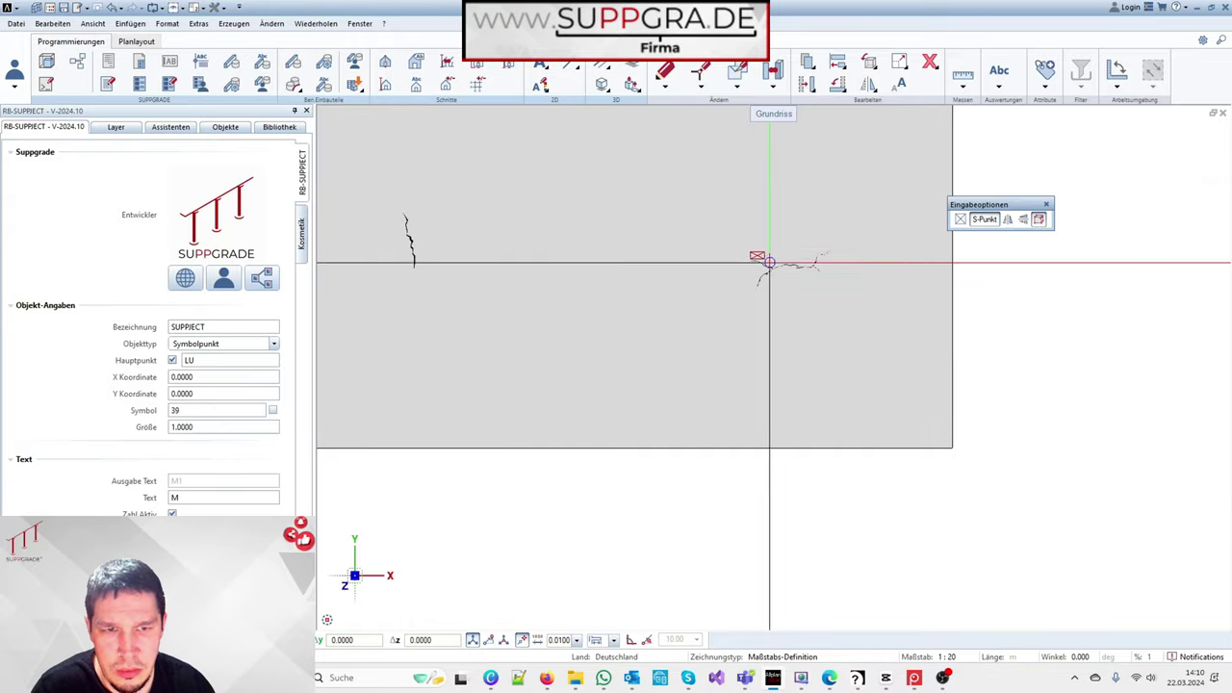
{"action": "scroll", "coordinate": [866, 350], "scroll_direction": "up", "scroll_amount": 3}
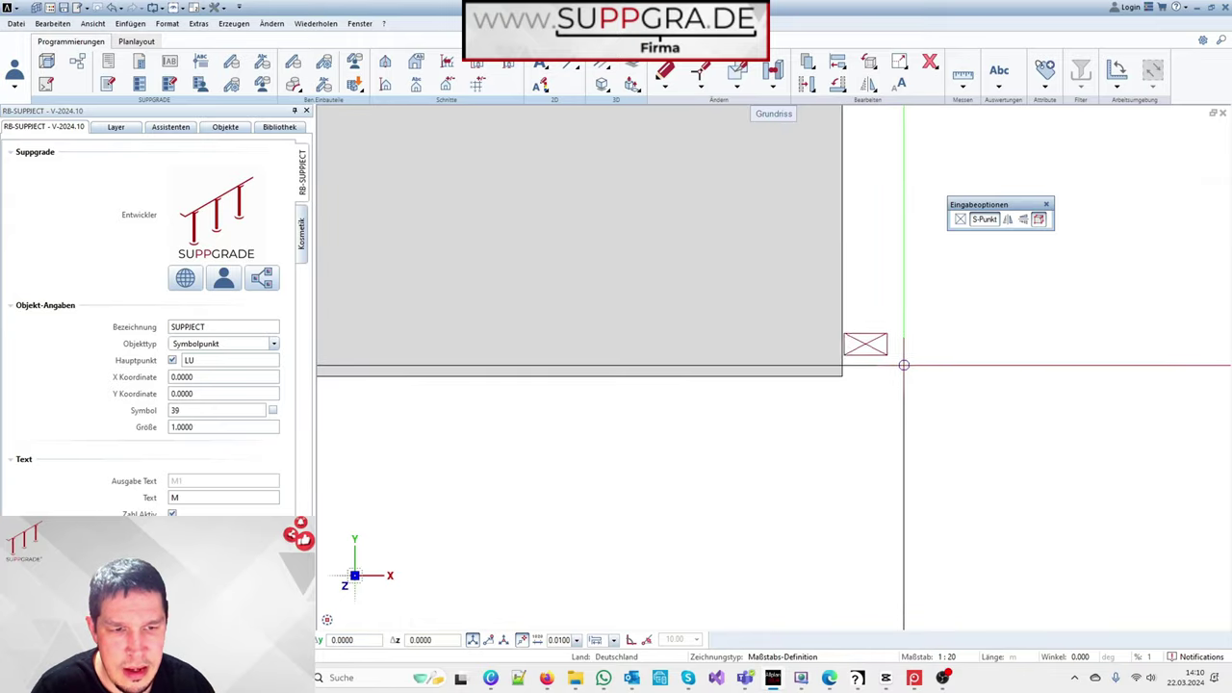
{"action": "left_click", "coordinate": [842, 375]}
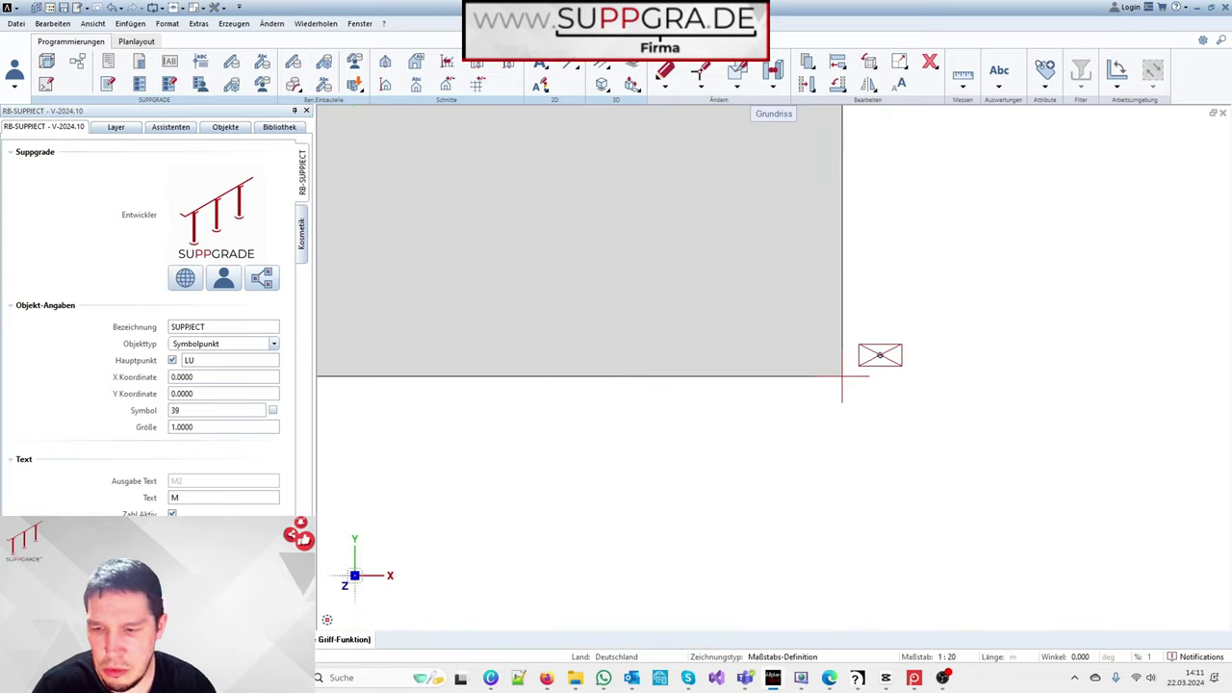
{"action": "left_click", "coordinate": [842, 375]}
{"action": "scroll", "coordinate": [915, 334], "scroll_direction": "down", "scroll_amount": 2}
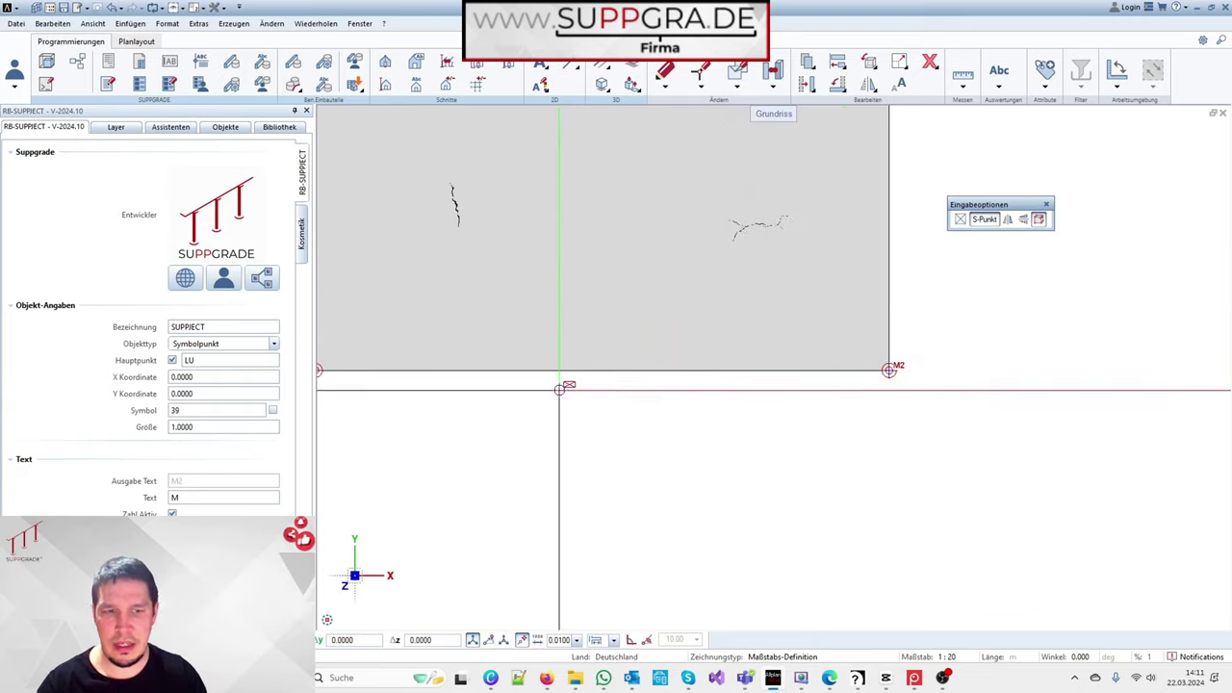
{"action": "key", "text": "Escape"}
Step: For an RB-SUPPJECT-P point, measure from M1 to the left crack's lower end and set both the X and Y coordinates to 1.0000
{"action": "scroll", "coordinate": [426, 371], "scroll_direction": "up", "scroll_amount": 2}
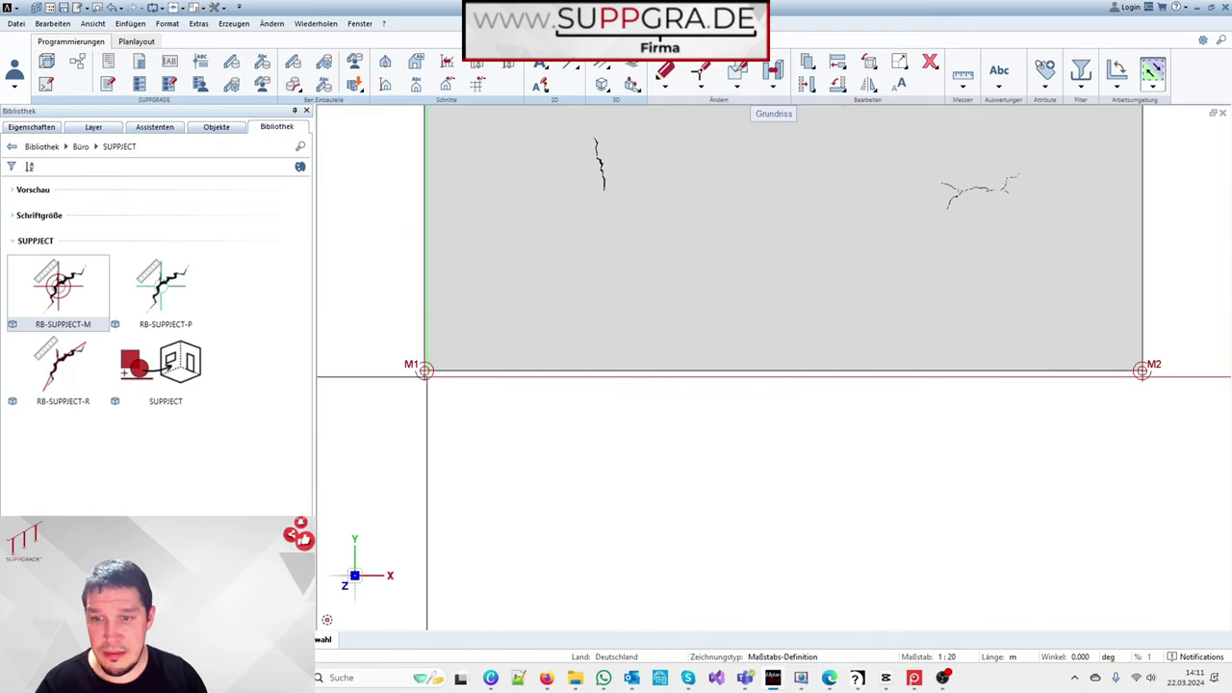
{"action": "scroll", "coordinate": [426, 371], "scroll_direction": "down", "scroll_amount": 1}
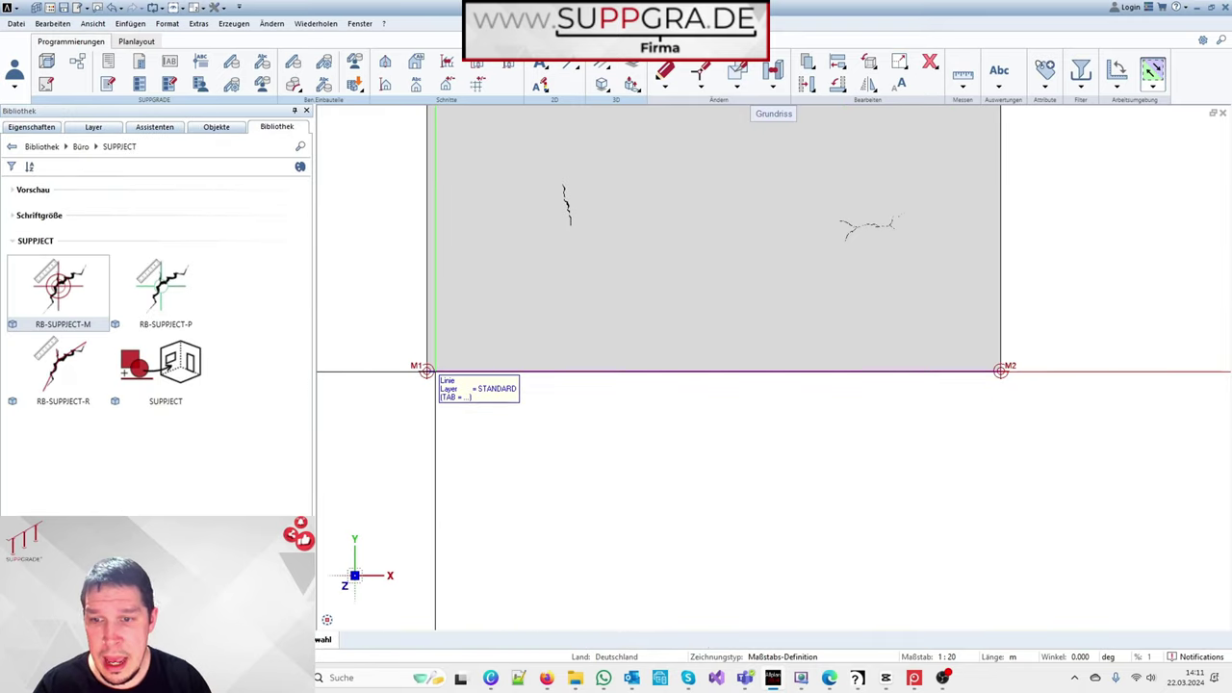
{"action": "left_click", "coordinate": [171, 287]}
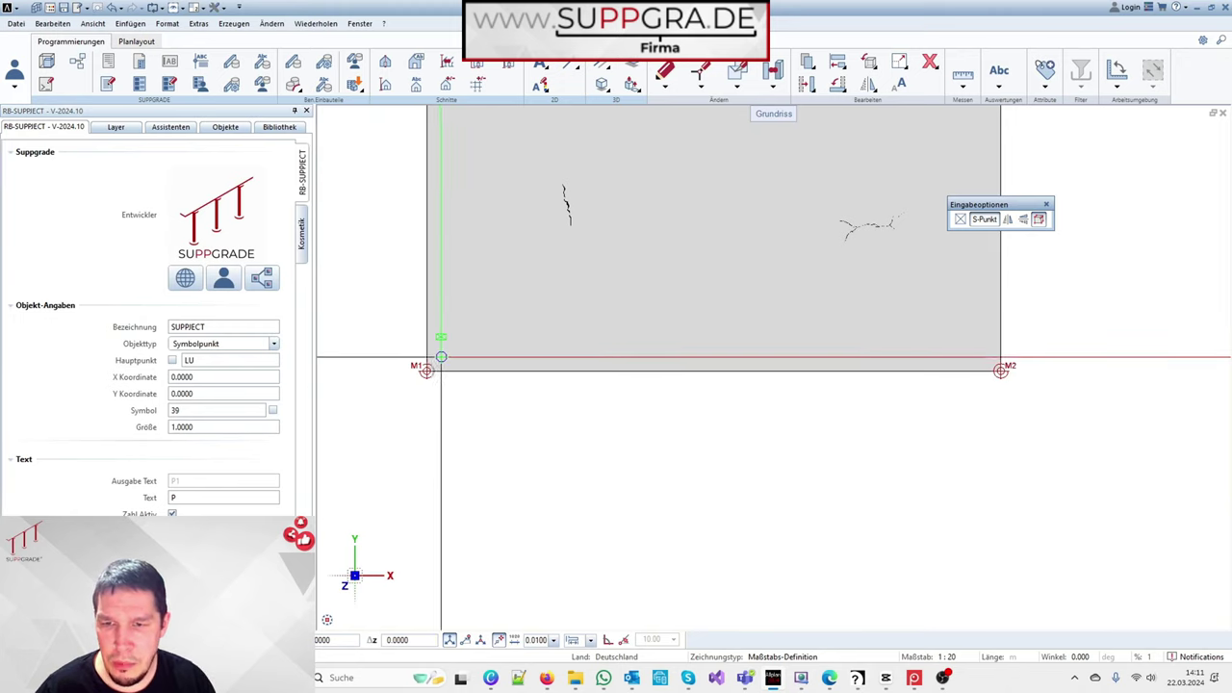
{"action": "scroll", "coordinate": [434, 352], "scroll_direction": "up", "scroll_amount": 3}
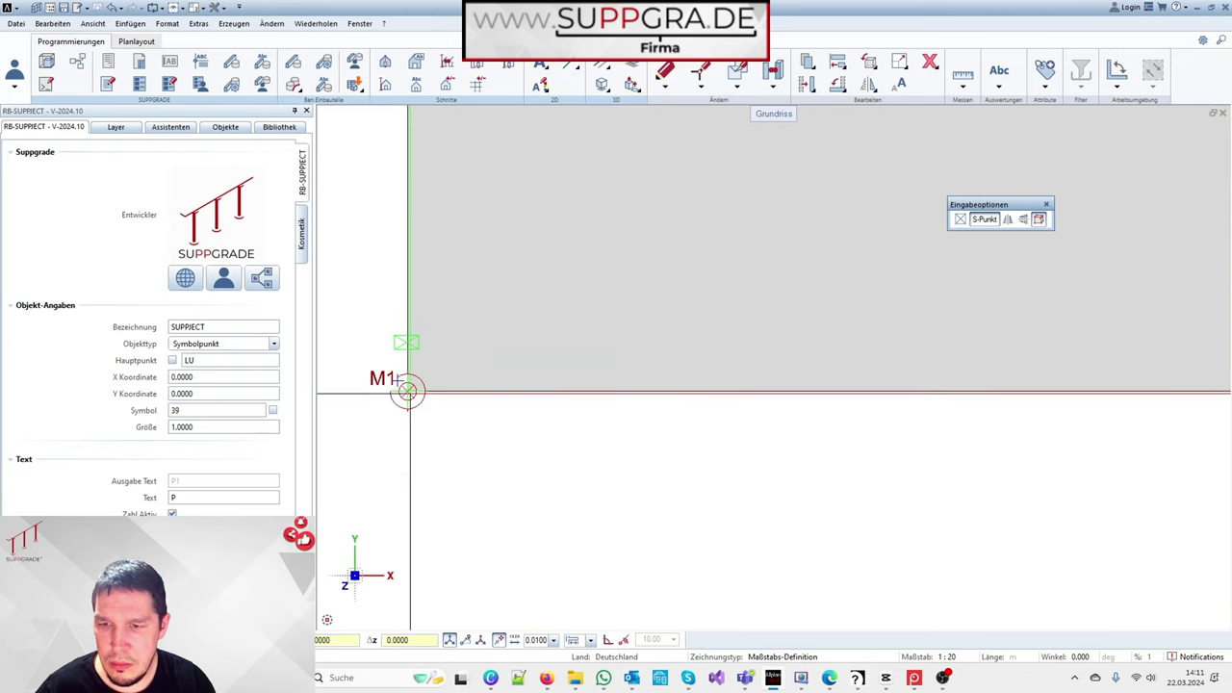
{"action": "scroll", "coordinate": [407, 388], "scroll_direction": "down", "scroll_amount": 3}
{"action": "scroll", "coordinate": [407, 388], "scroll_direction": "up", "scroll_amount": 1}
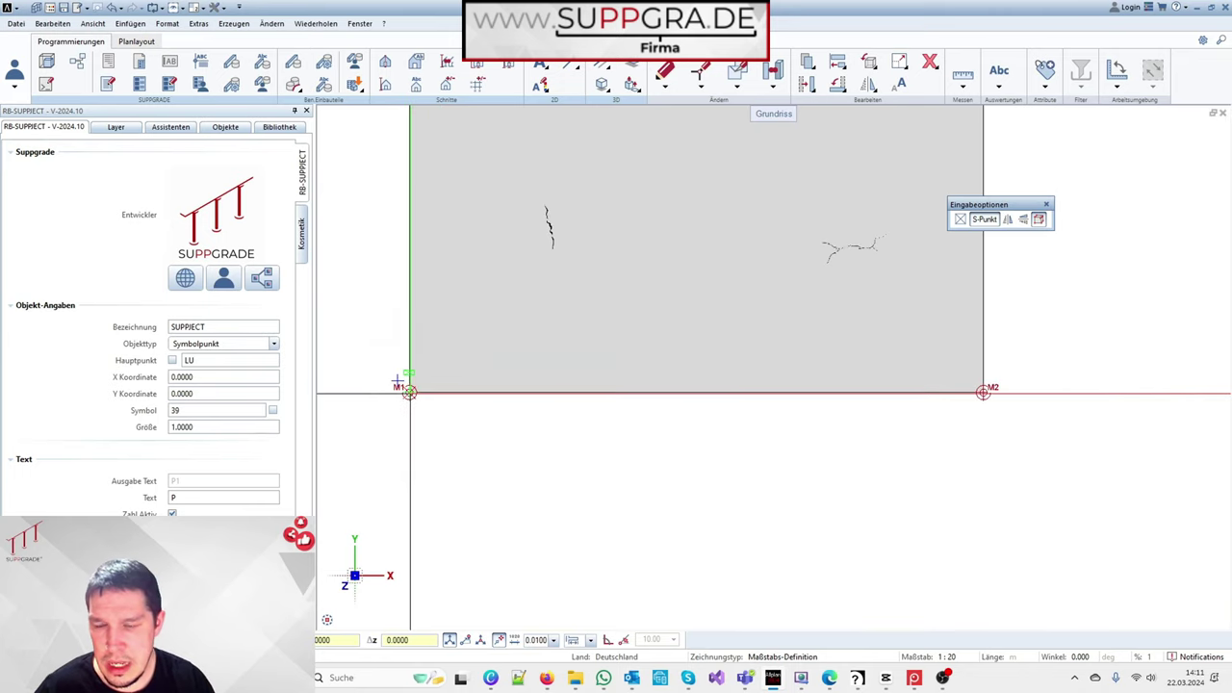
{"action": "scroll", "coordinate": [544, 240], "scroll_direction": "up", "scroll_amount": 5}
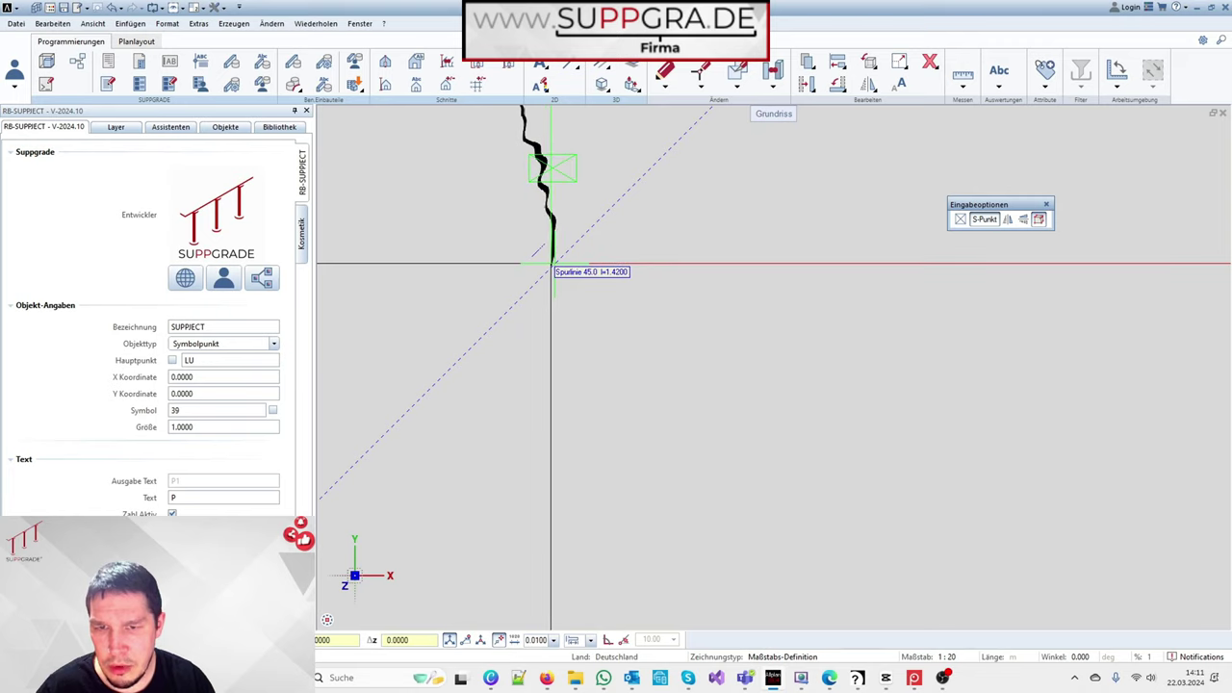
{"action": "scroll", "coordinate": [557, 266], "scroll_direction": "down", "scroll_amount": 3}
{"action": "scroll", "coordinate": [543, 179], "scroll_direction": "up", "scroll_amount": 3}
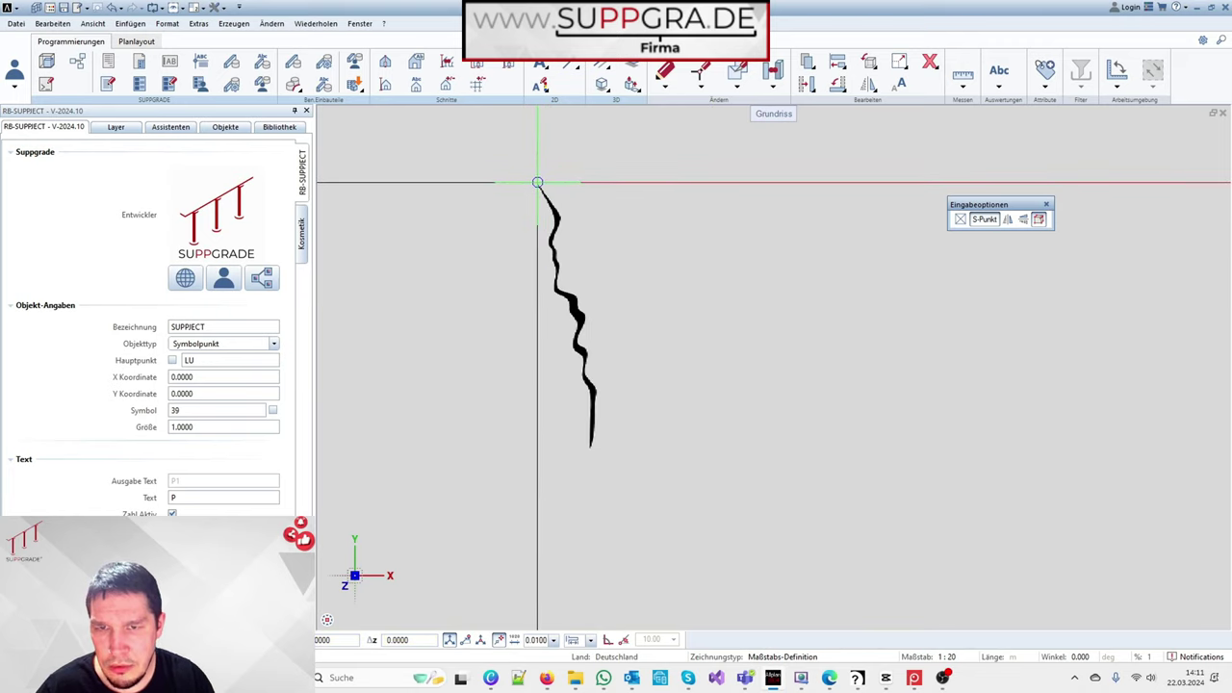
{"action": "scroll", "coordinate": [536, 182], "scroll_direction": "down", "scroll_amount": 2}
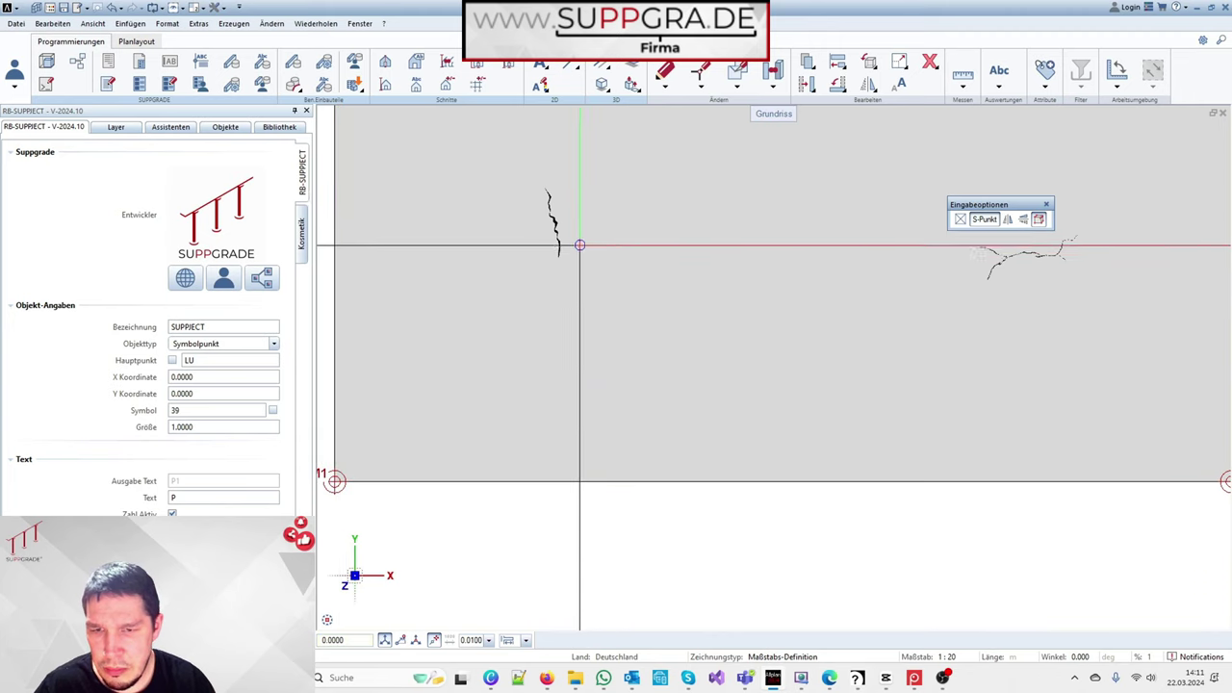
{"action": "left_click", "coordinate": [556, 242]}
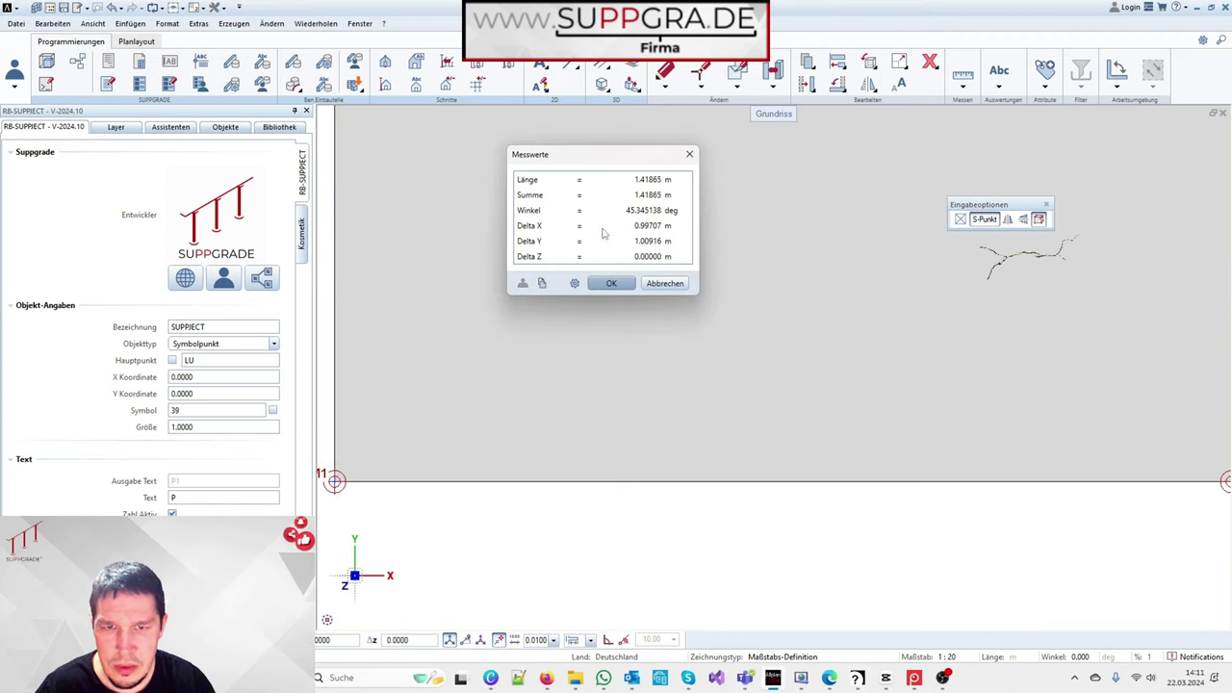
{"action": "left_click", "coordinate": [664, 284]}
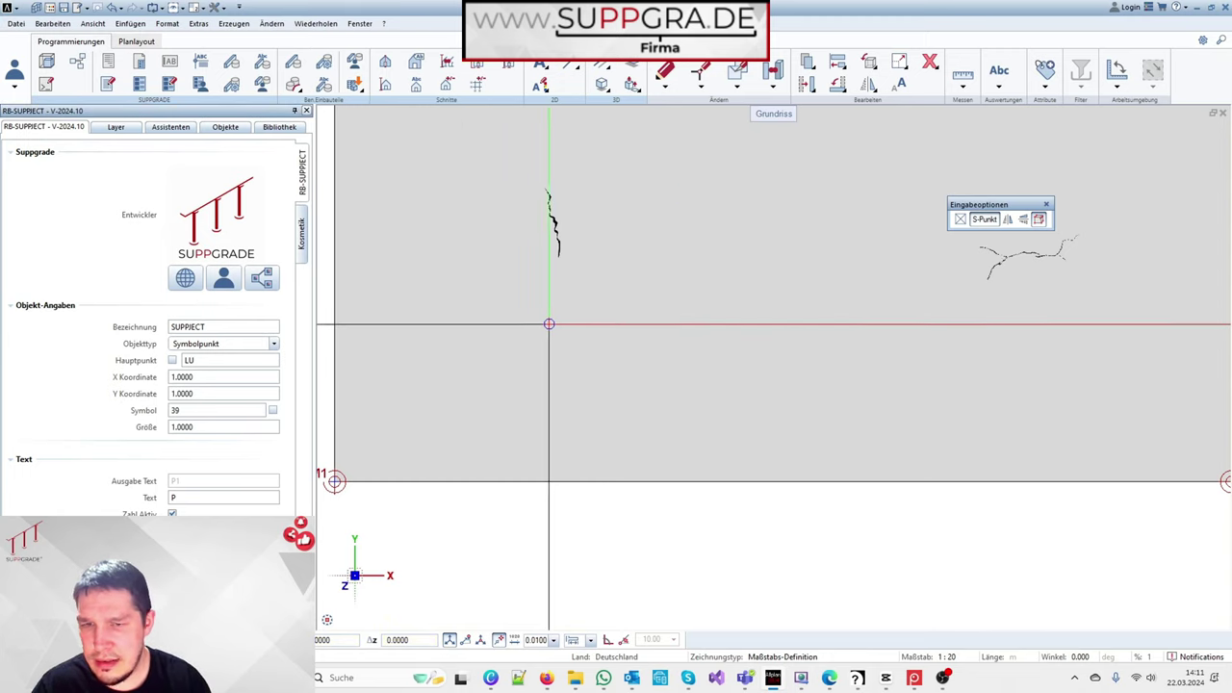
Step: Place the RB-SUPPJECT-P point at the left crack's lower end, with its label below and to the right of the symbol
{"action": "scroll", "coordinate": [549, 324], "scroll_direction": "down", "scroll_amount": 2}
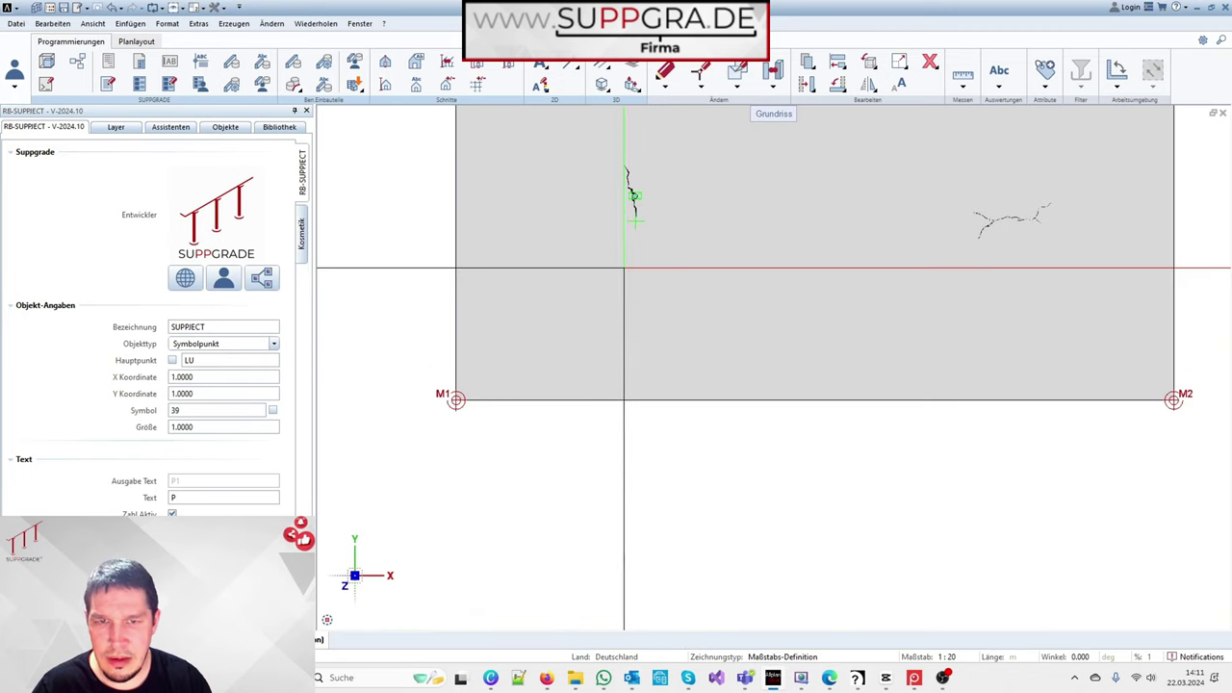
{"action": "scroll", "coordinate": [635, 221], "scroll_direction": "up", "scroll_amount": 3}
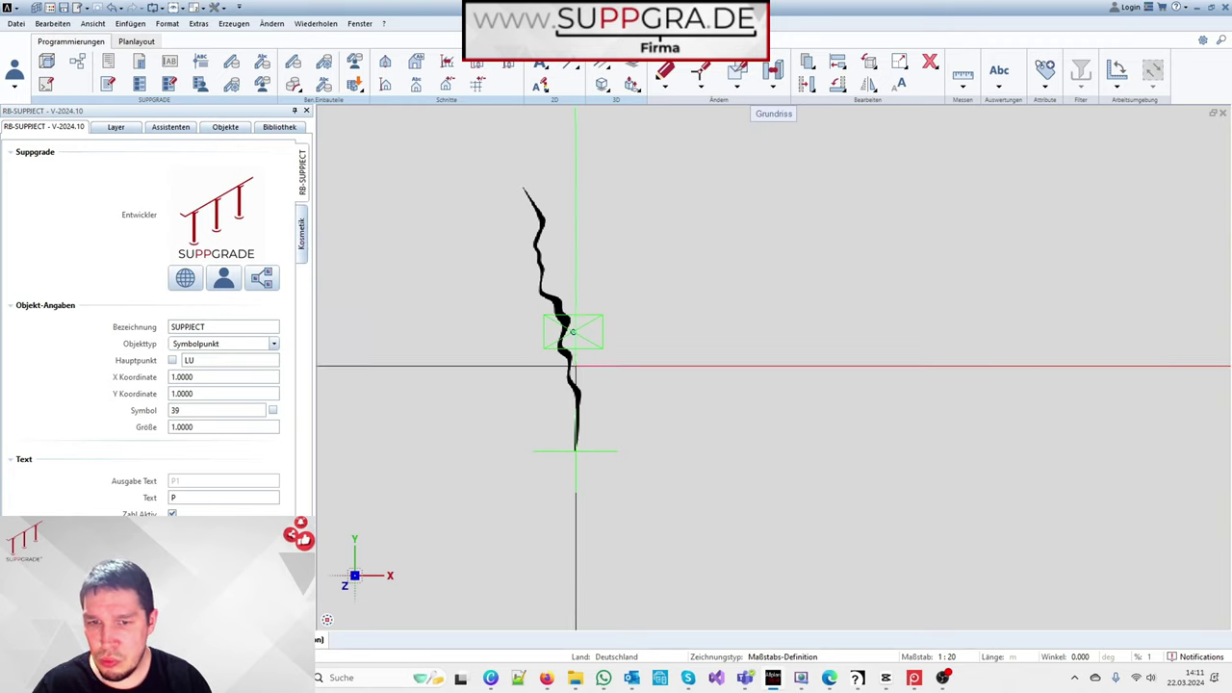
{"action": "mouse_move", "coordinate": [573, 330]}
{"action": "left_mouse_down"}
{"action": "mouse_move", "coordinate": [591, 349]}
{"action": "mouse_move", "coordinate": [607, 468]}
{"action": "mouse_move", "coordinate": [625, 489]}
{"action": "left_mouse_up"}
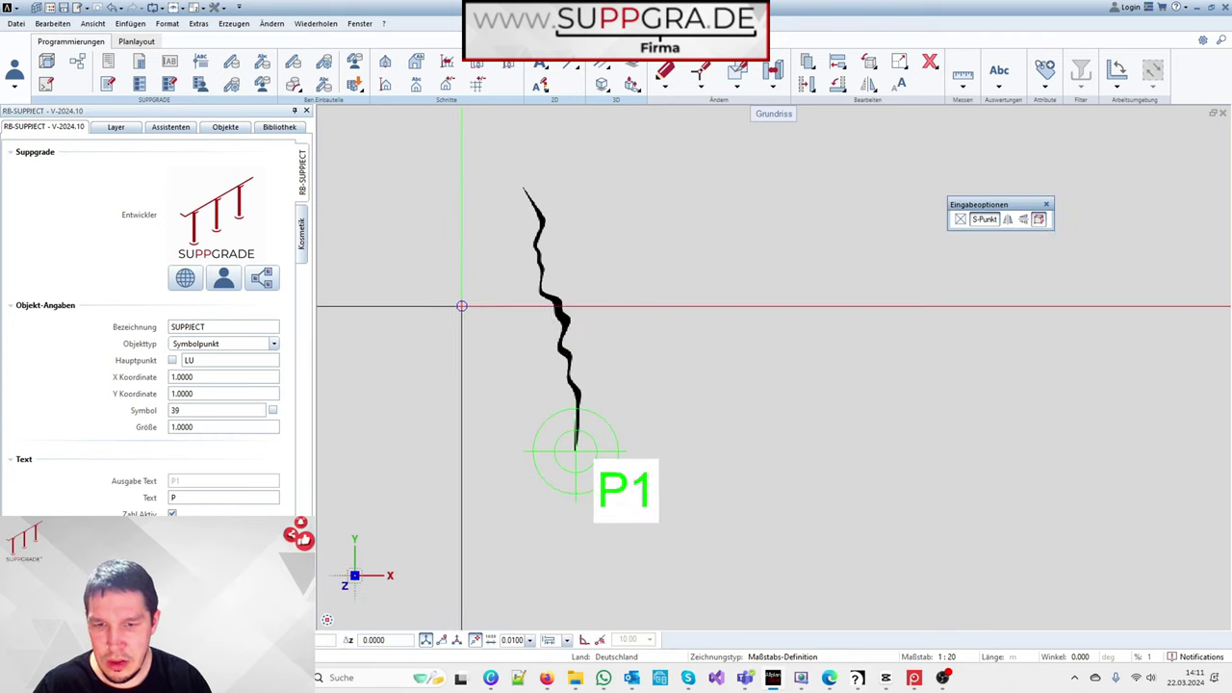
Step: Measure the distance from the left junction of the right, branching crack to main point M2
{"action": "scroll", "coordinate": [430, 284], "scroll_direction": "down", "scroll_amount": 3}
{"action": "scroll", "coordinate": [430, 284], "scroll_direction": "down", "scroll_amount": 2}
{"action": "scroll", "coordinate": [638, 283], "scroll_direction": "up", "scroll_amount": 4}
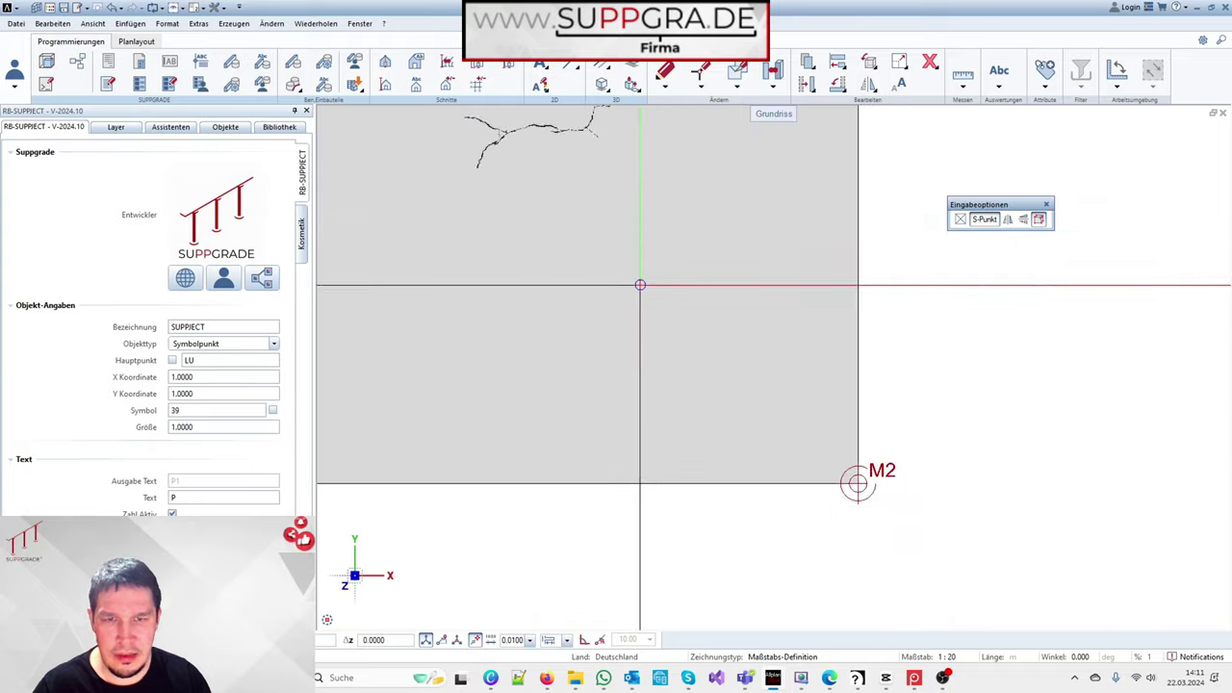
{"action": "scroll", "coordinate": [545, 234], "scroll_direction": "up", "scroll_amount": 5}
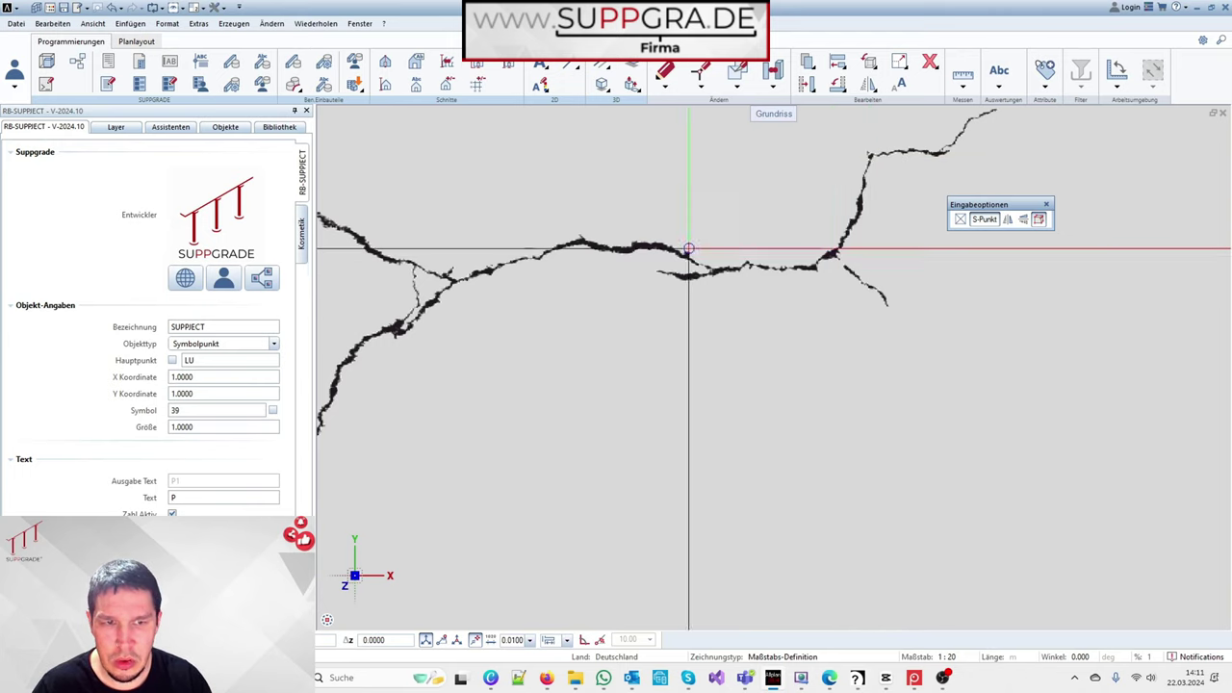
{"action": "scroll", "coordinate": [455, 280], "scroll_direction": "down", "scroll_amount": 1}
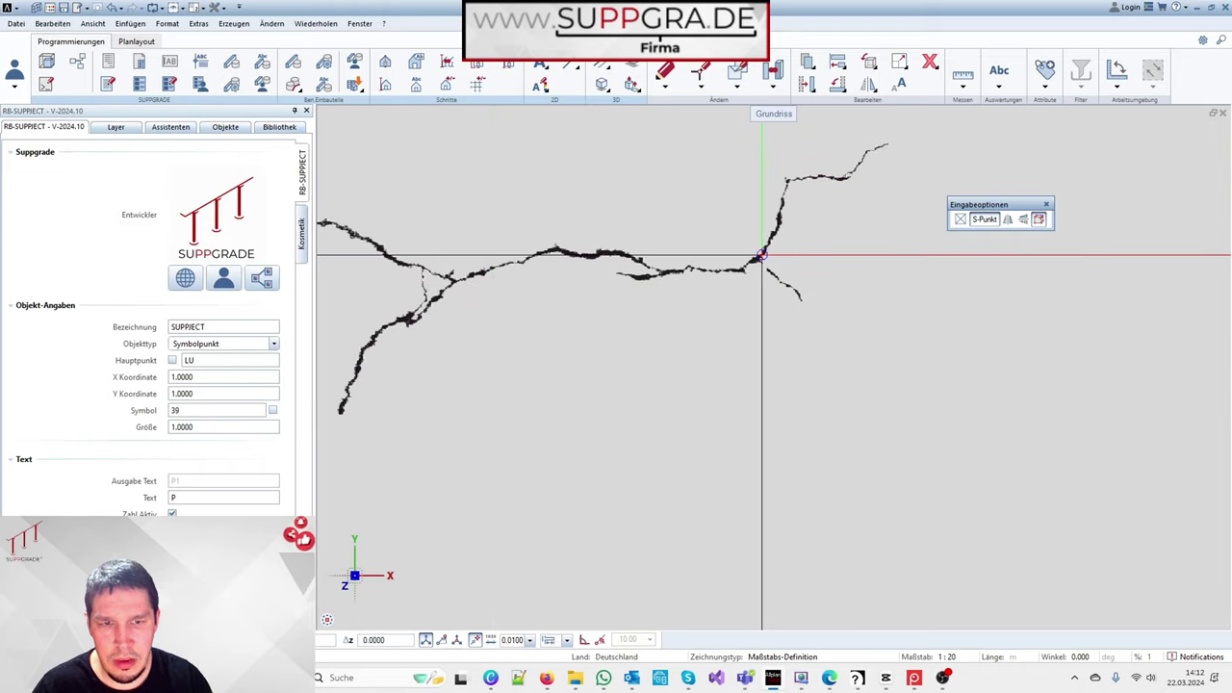
{"action": "scroll", "coordinate": [544, 217], "scroll_direction": "down", "scroll_amount": 6}
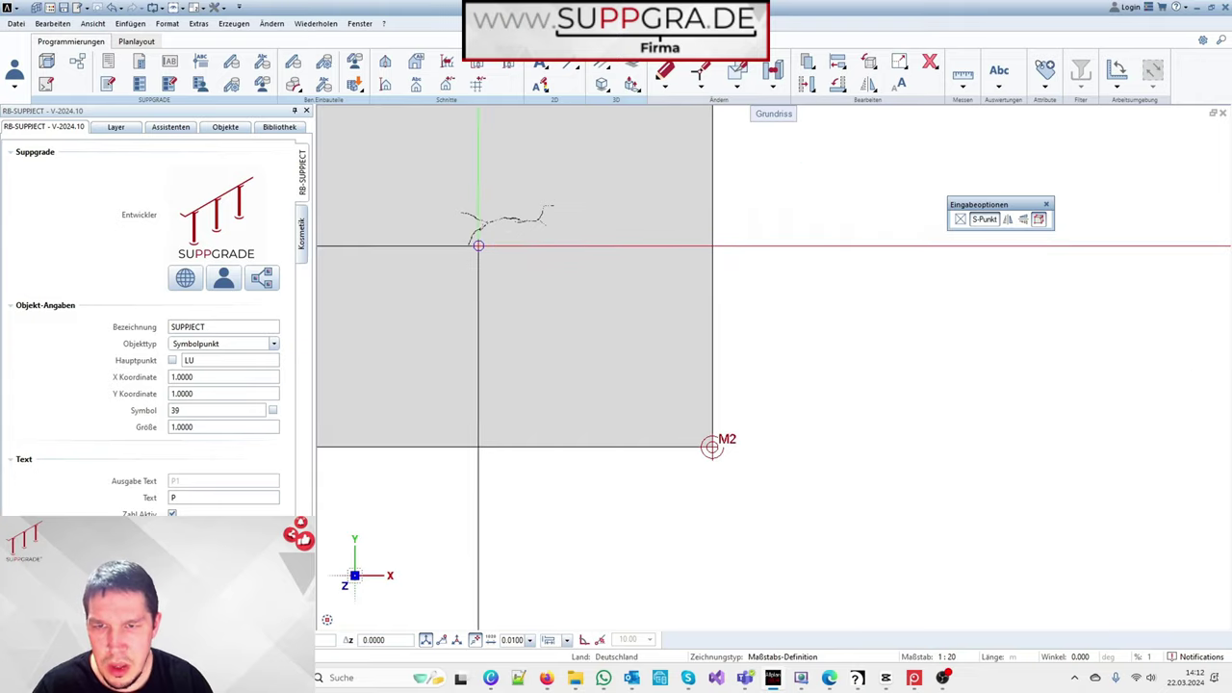
{"action": "scroll", "coordinate": [476, 226], "scroll_direction": "up", "scroll_amount": 3}
{"action": "scroll", "coordinate": [476, 197], "scroll_direction": "down", "scroll_amount": 3}
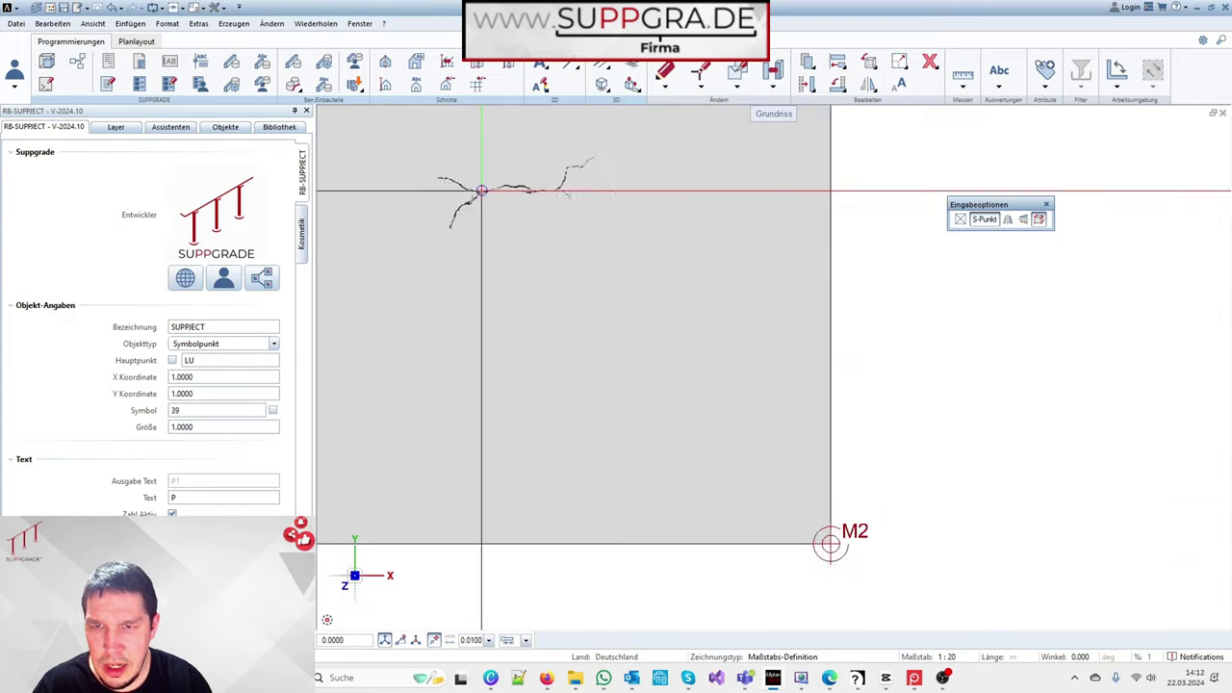
{"action": "left_click", "coordinate": [760, 472]}
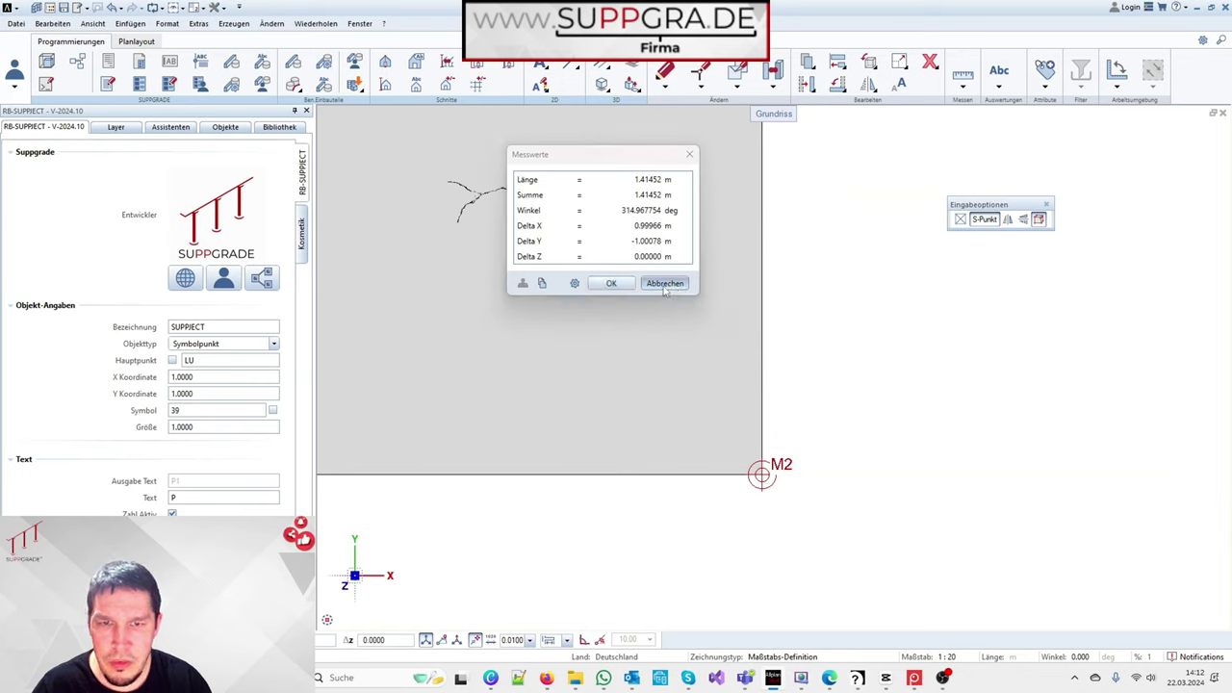
{"action": "left_click", "coordinate": [664, 283]}
Step: Set Hauptpunkt RU and X coordinate -1.0000, and place the RB-SUPPJECT-P point at the right crack's left junction with its label below right
{"action": "left_click", "coordinate": [187, 384]}
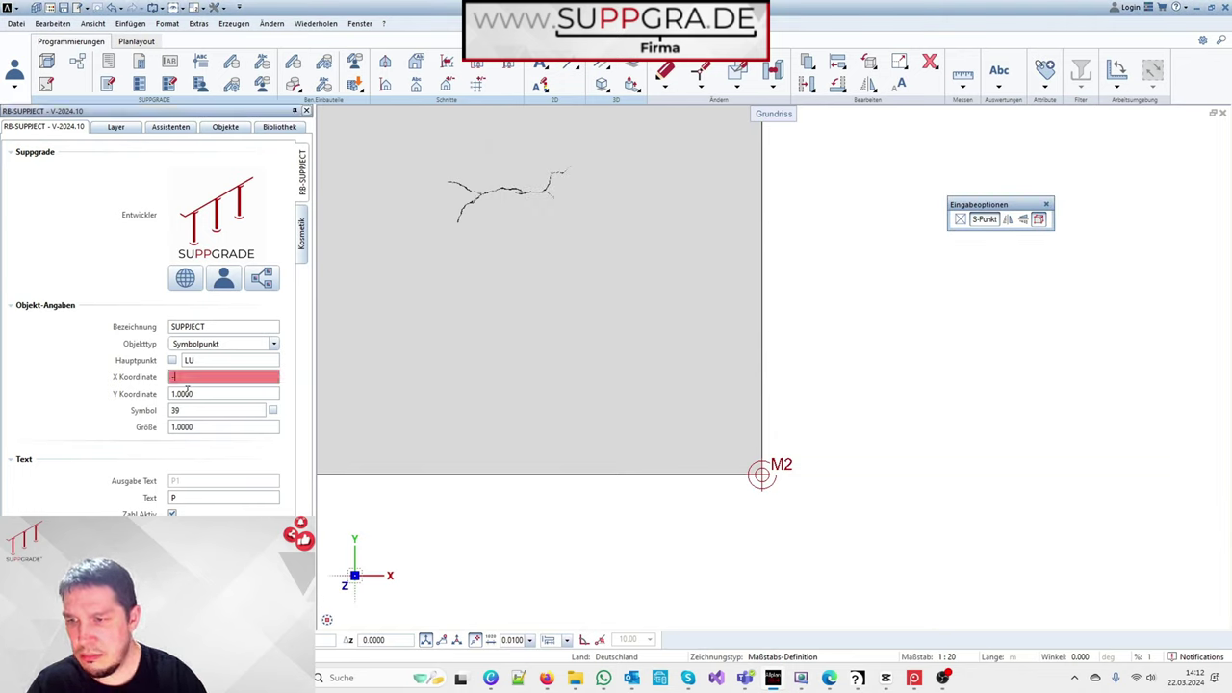
{"action": "type", "text": "-1"}
{"action": "key", "text": "Return"}
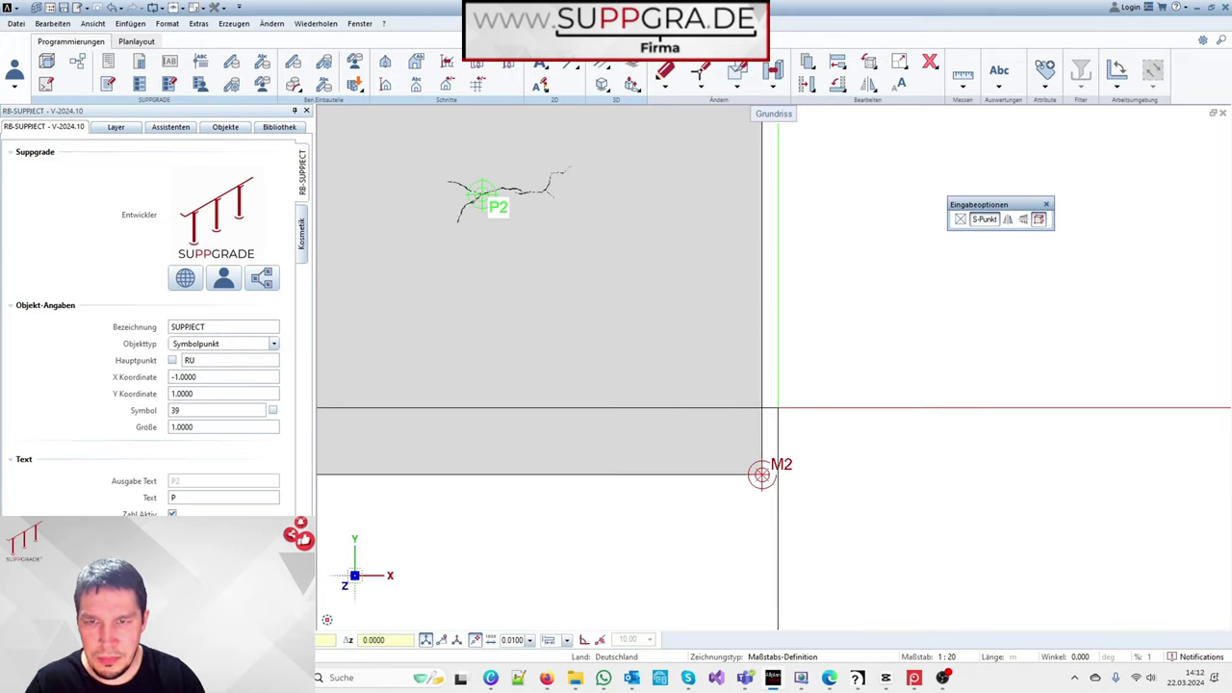
{"action": "key", "text": "Escape"}
Step: Open the parameters of main point M2 and check its Hauptpunkt entry and coordinates
{"action": "double_click", "coordinate": [161, 288]}
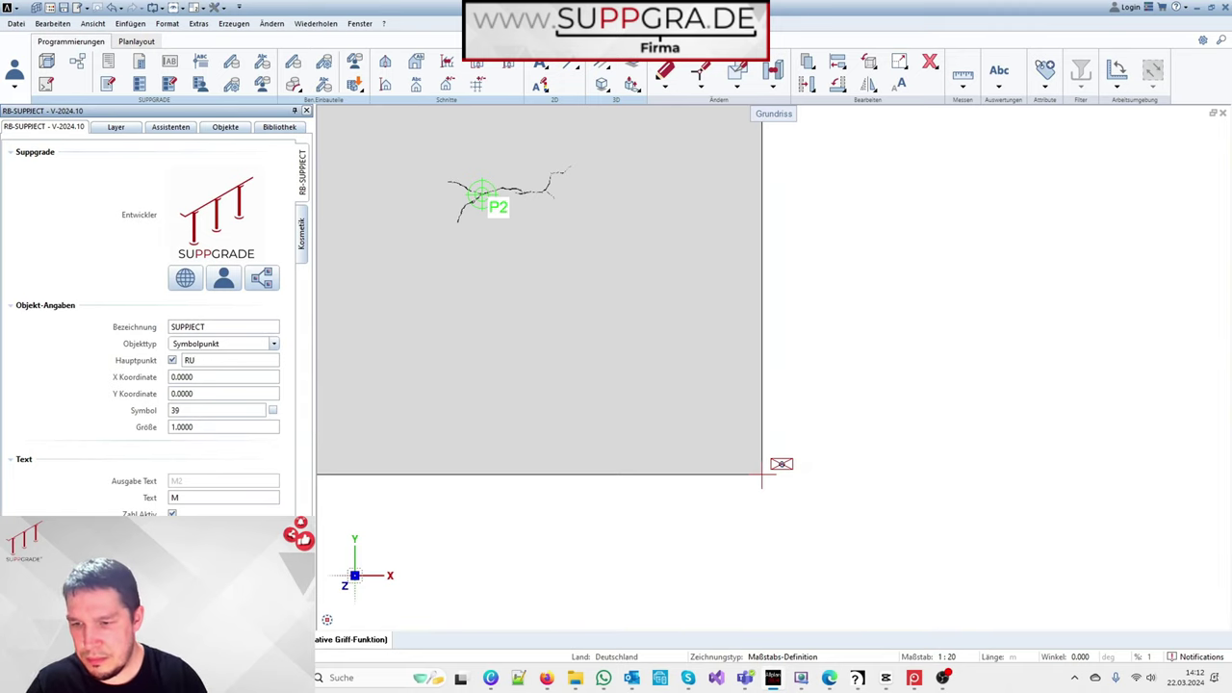
{"action": "left_click", "coordinate": [761, 475]}
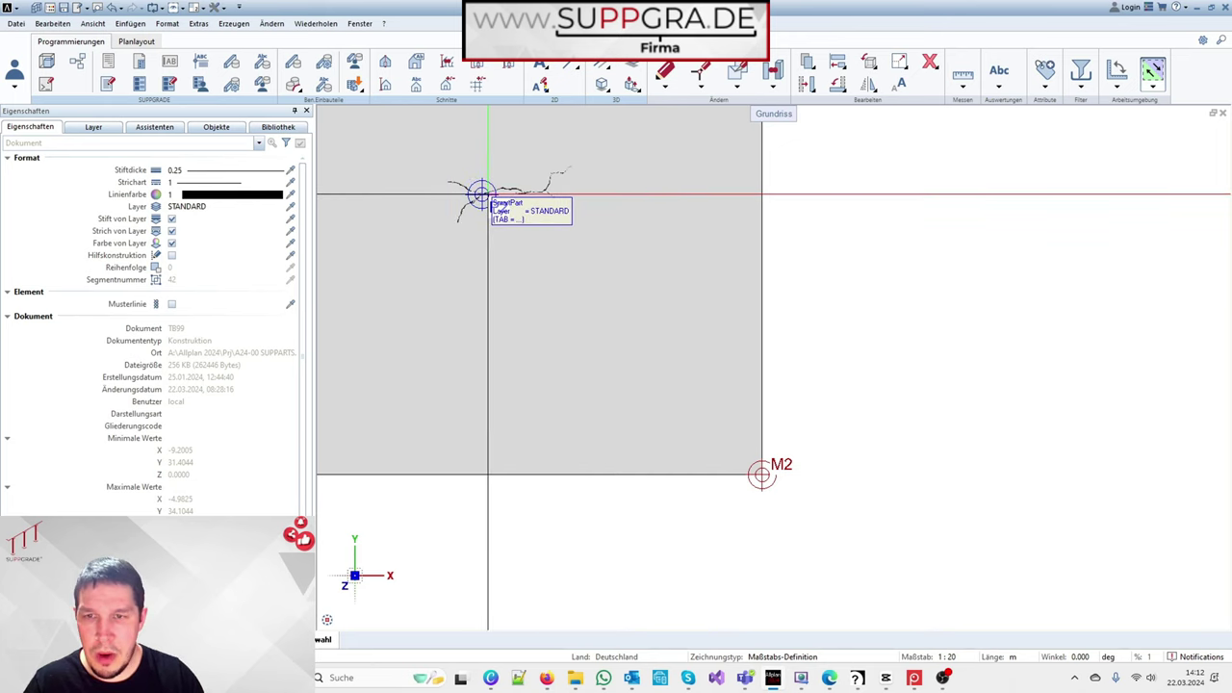
Step: Set the symbol size (Größe) of measuring point P2 to 0.5
{"action": "scroll", "coordinate": [481, 193], "scroll_direction": "up", "scroll_amount": 3}
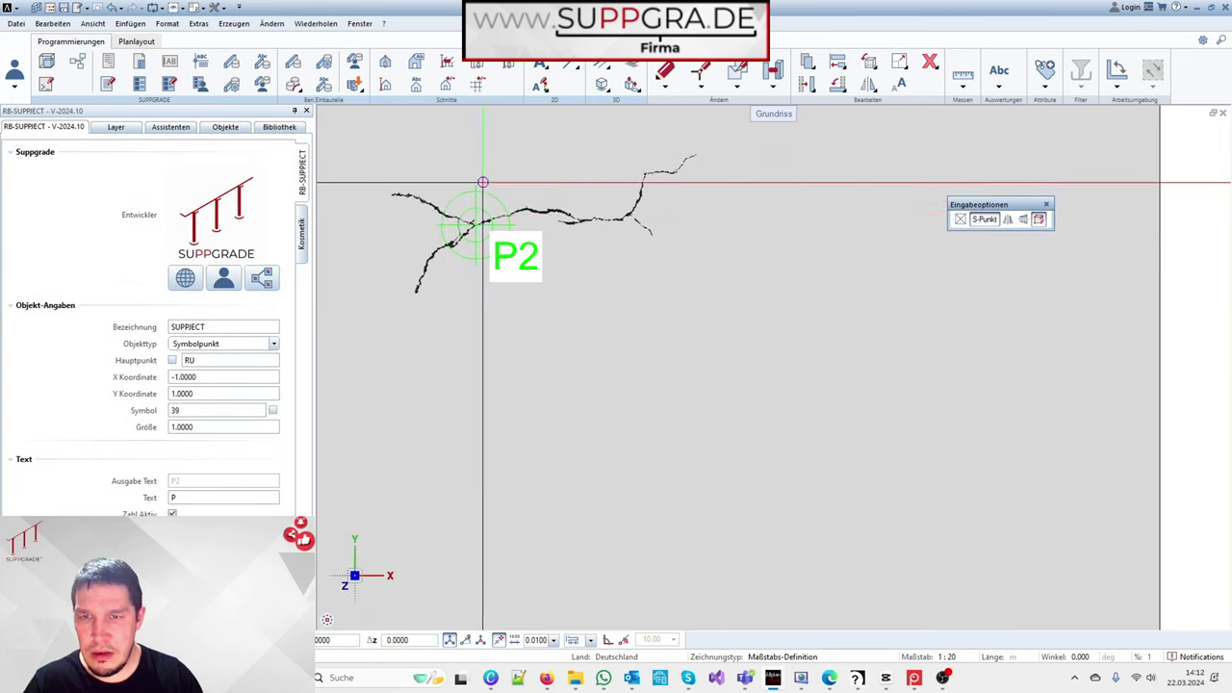
{"action": "scroll", "coordinate": [475, 211], "scroll_direction": "up", "scroll_amount": 2}
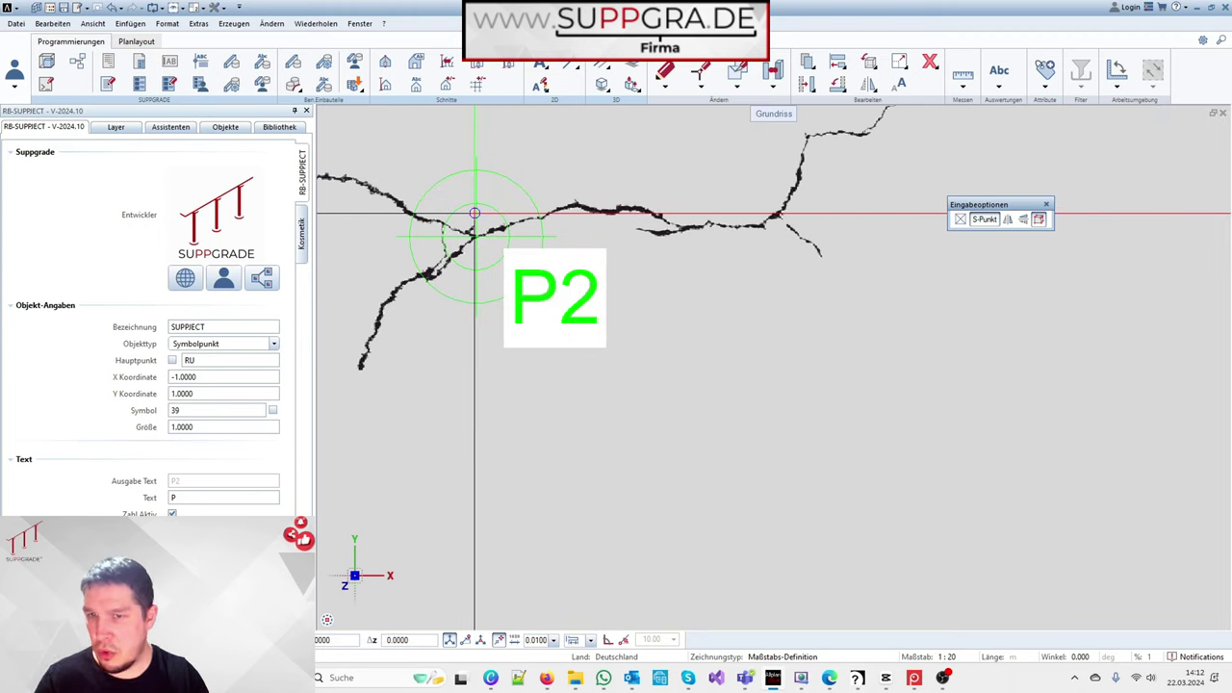
{"action": "left_click", "coordinate": [601, 315]}
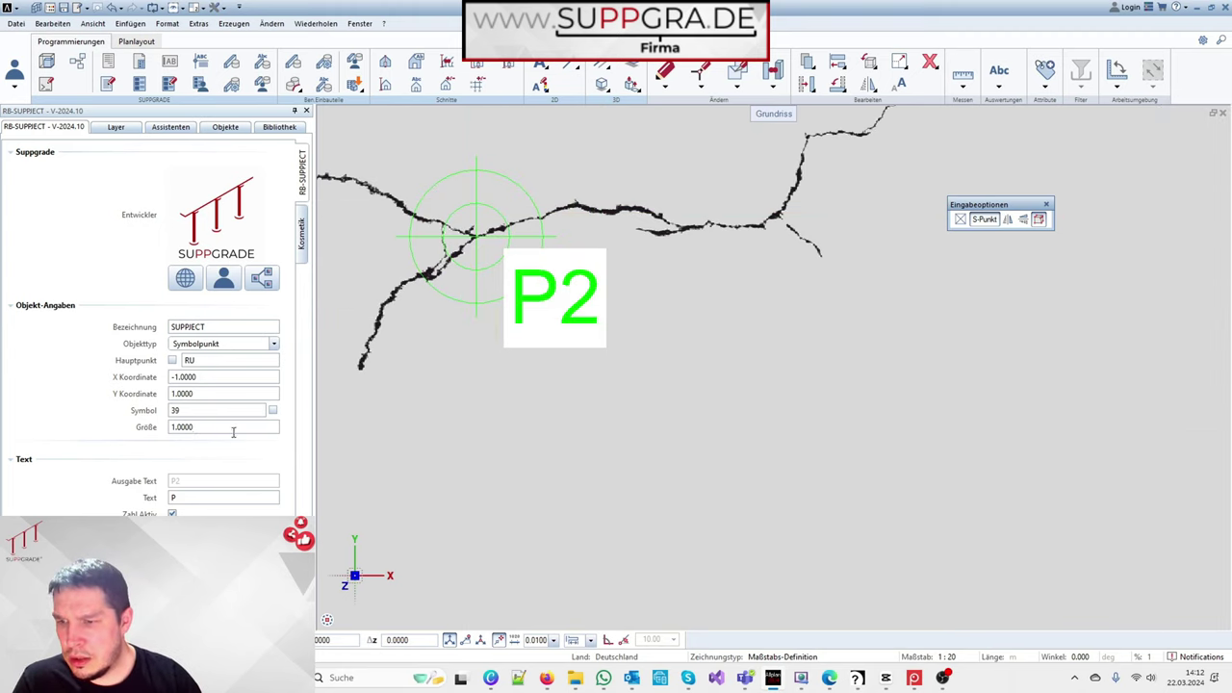
{"action": "key", "text": "Escape"}
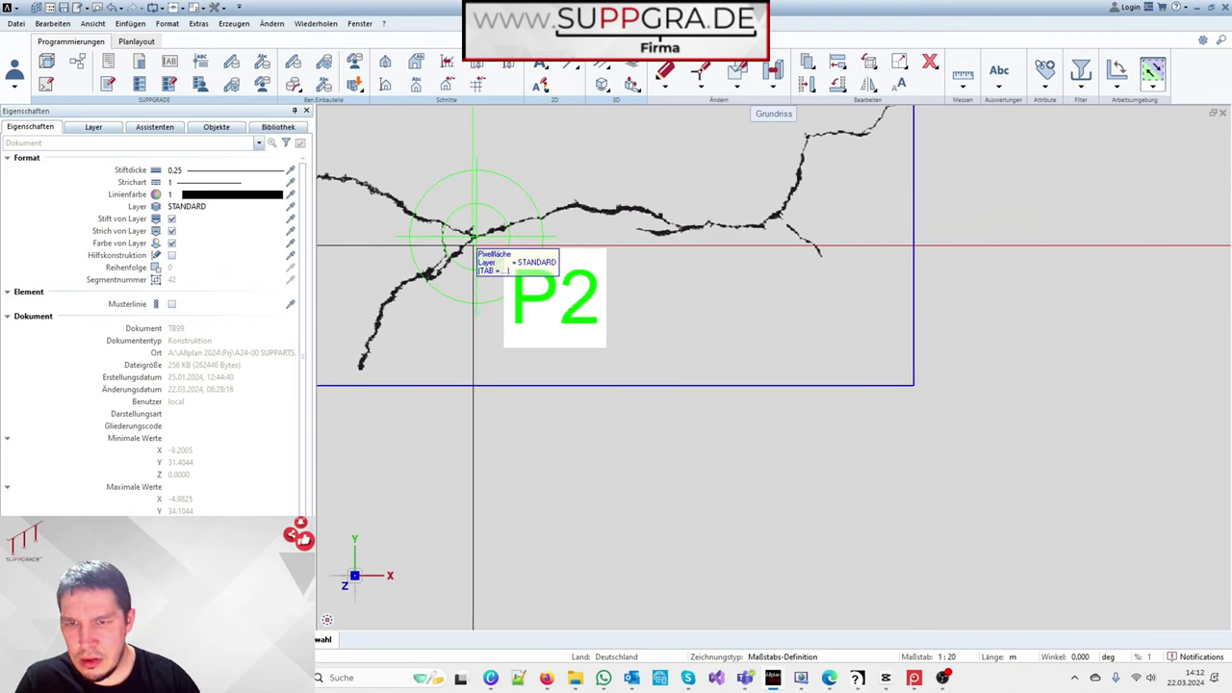
{"action": "double_click", "coordinate": [582, 315]}
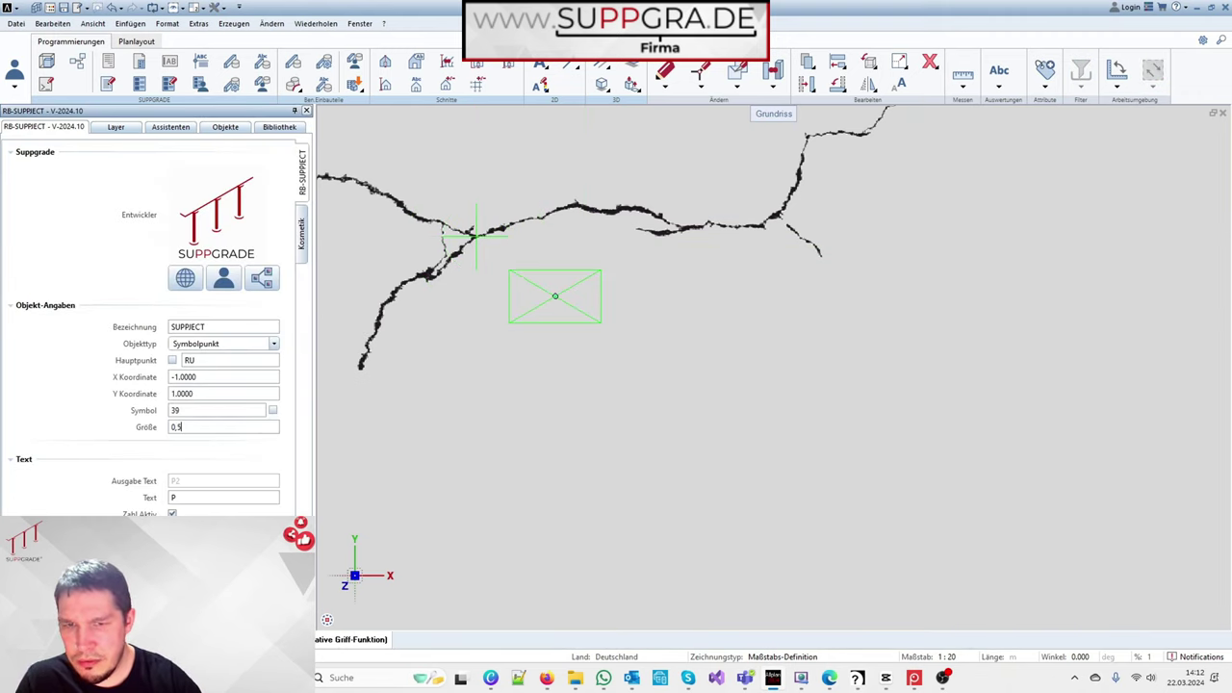
{"action": "key", "text": "Escape"}
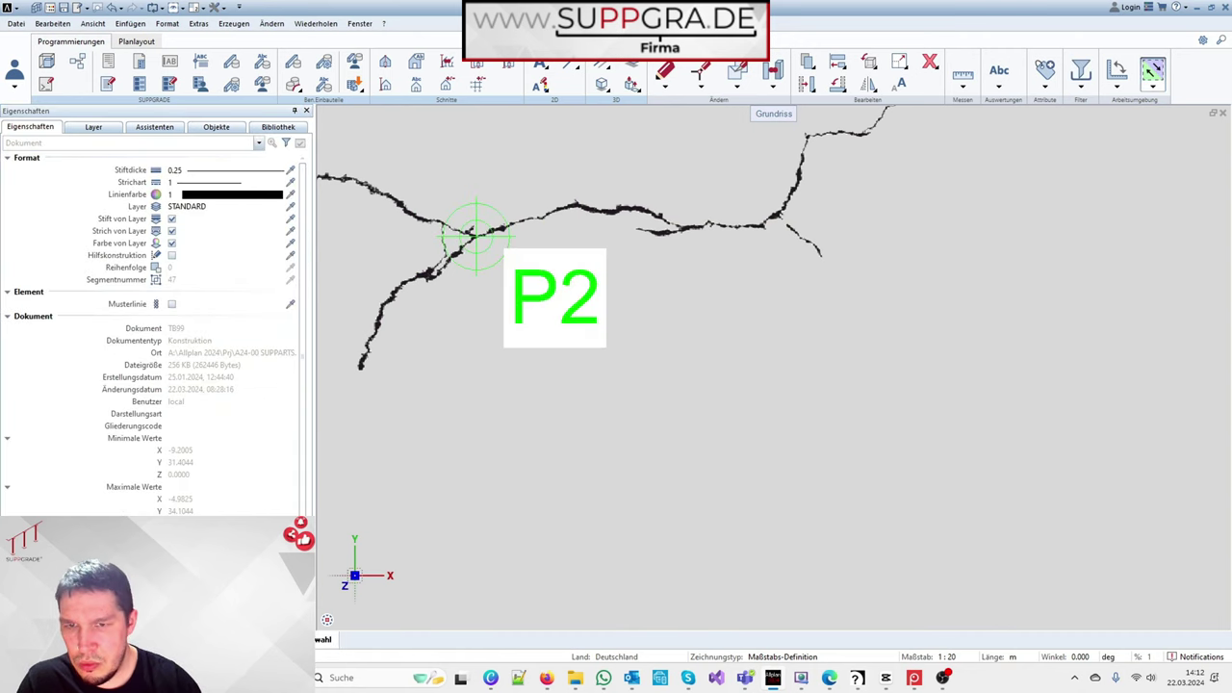
Step: Set the symbol size (Größe) of measuring point P1 at the left crack to 0.5000
{"action": "scroll", "coordinate": [825, 331], "scroll_direction": "down", "scroll_amount": 3}
{"action": "scroll", "coordinate": [763, 294], "scroll_direction": "up", "scroll_amount": 8}
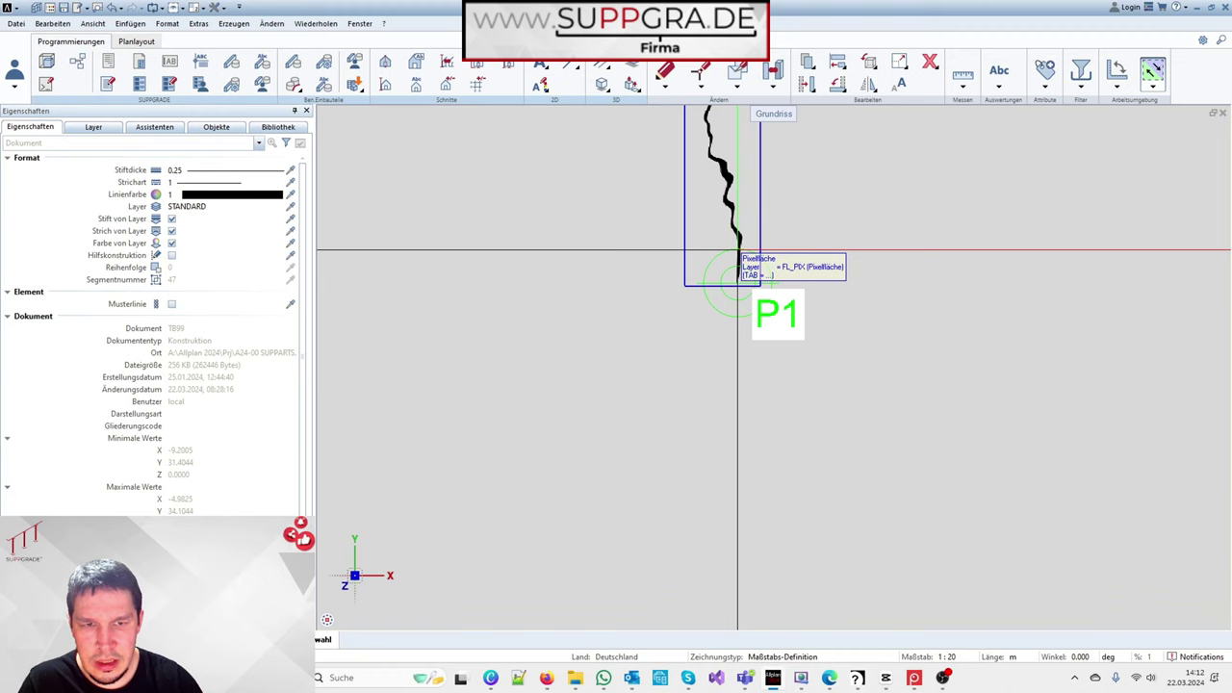
{"action": "double_click", "coordinate": [776, 313]}
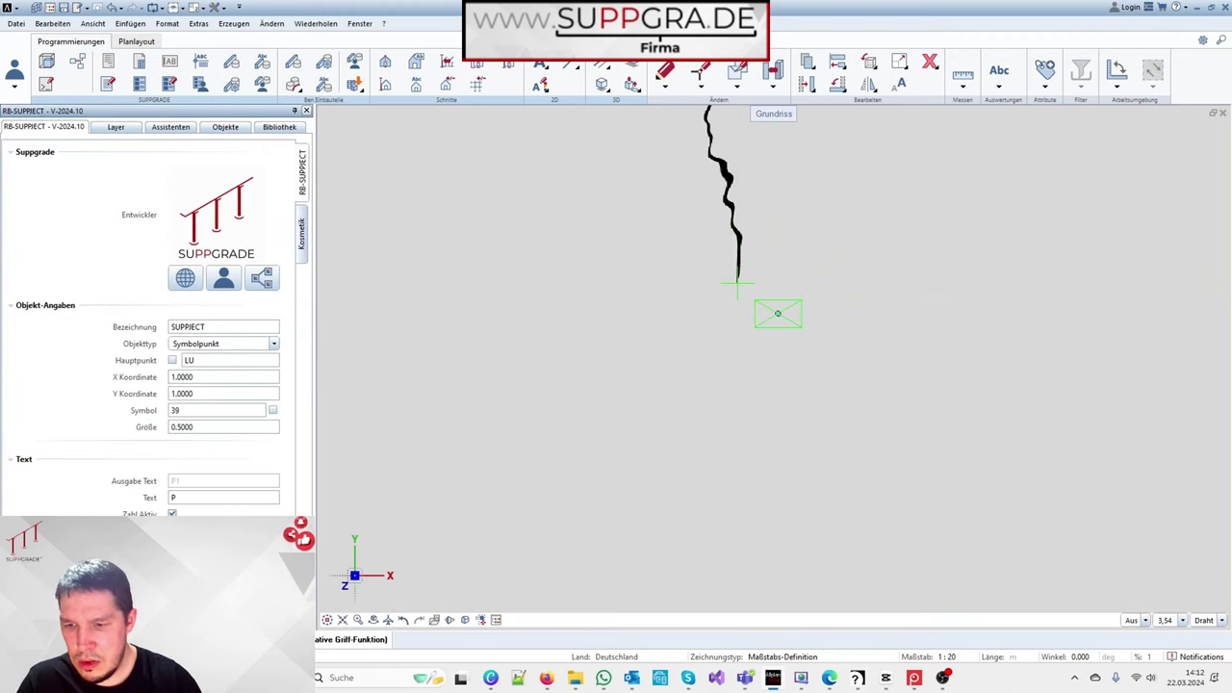
{"action": "key", "text": "Escape"}
Step: Start placing another RB-SUPPJECT-P point that takes over the parameters of P2
{"action": "scroll", "coordinate": [568, 333], "scroll_direction": "down", "scroll_amount": 5}
{"action": "scroll", "coordinate": [616, 318], "scroll_direction": "down", "scroll_amount": 3}
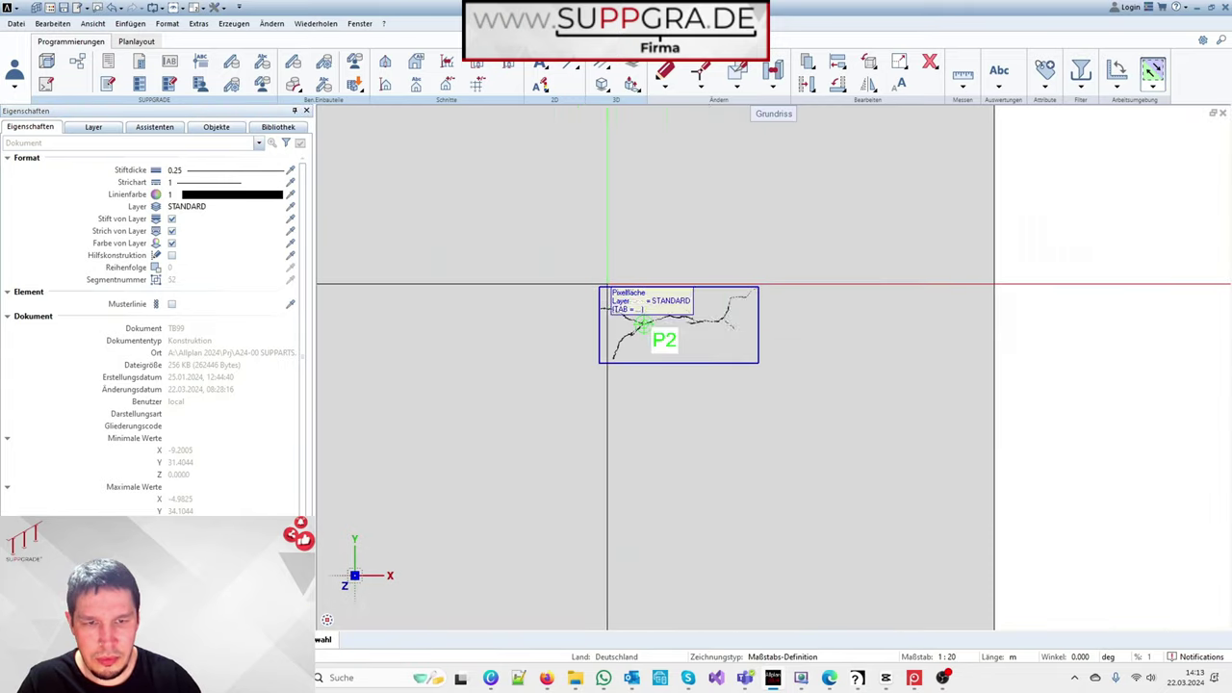
{"action": "scroll", "coordinate": [612, 309], "scroll_direction": "up", "scroll_amount": 6}
{"action": "scroll", "coordinate": [612, 309], "scroll_direction": "up", "scroll_amount": 3}
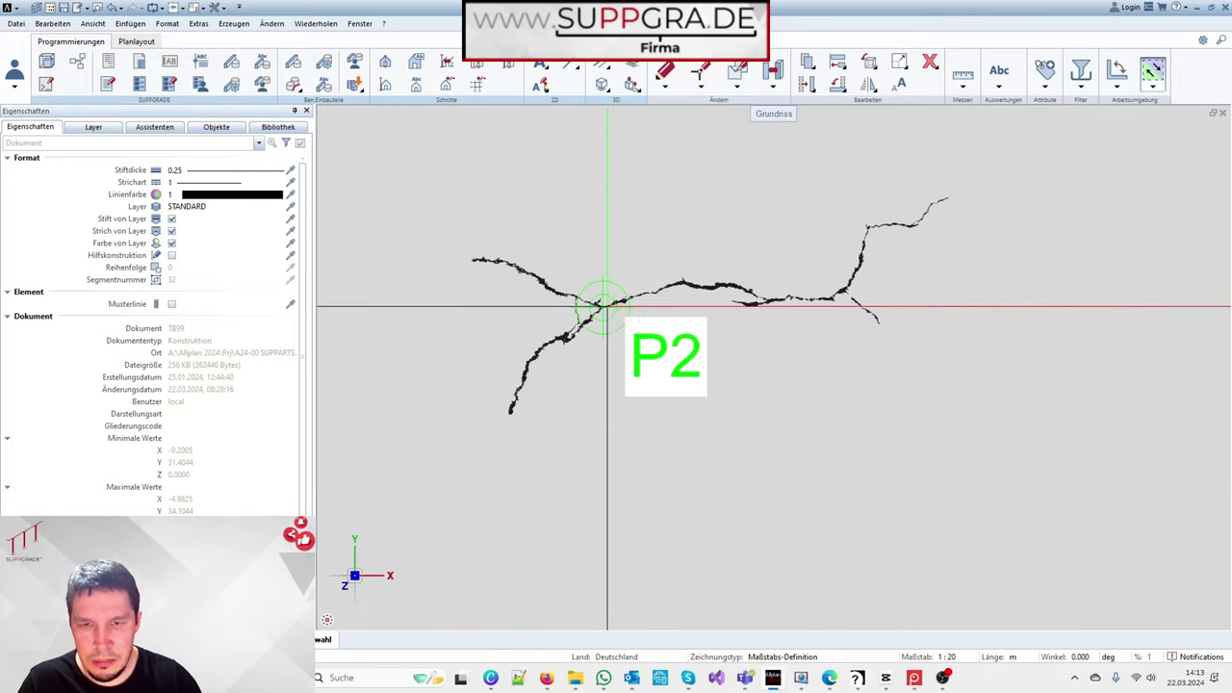
{"action": "double_click", "coordinate": [600, 303]}
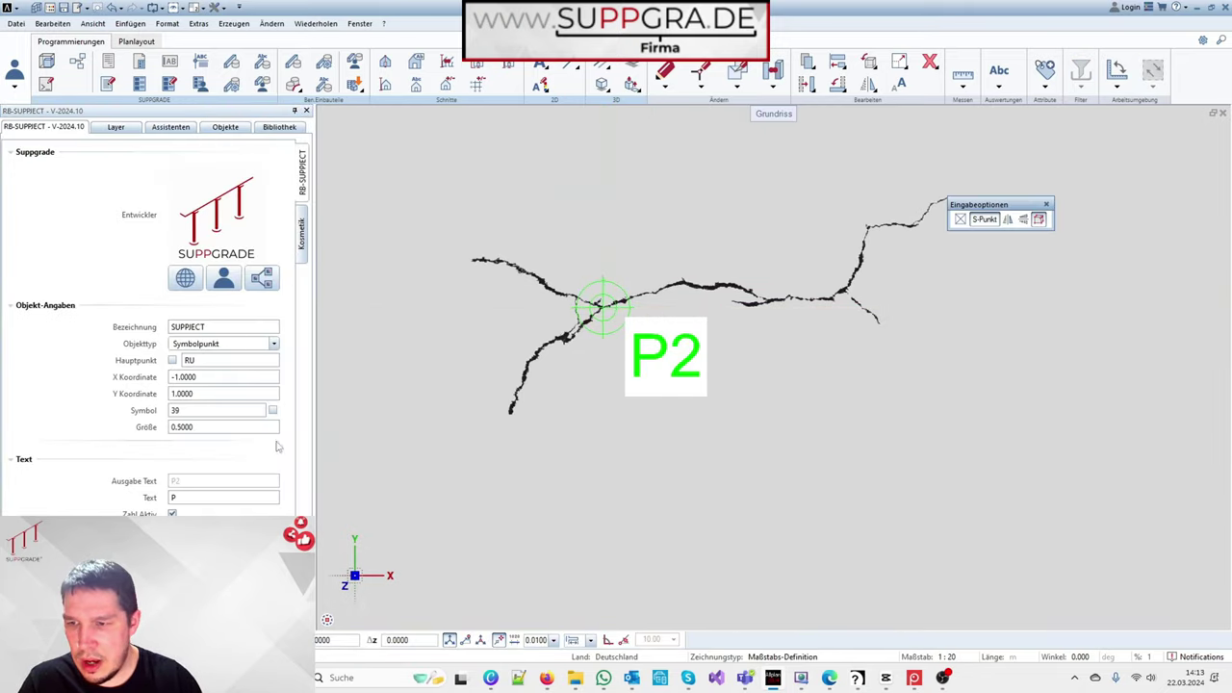
Step: Measure from the right crack's upper bend to the branch junction below it
{"action": "scroll", "coordinate": [380, 302], "scroll_direction": "down", "scroll_amount": 4}
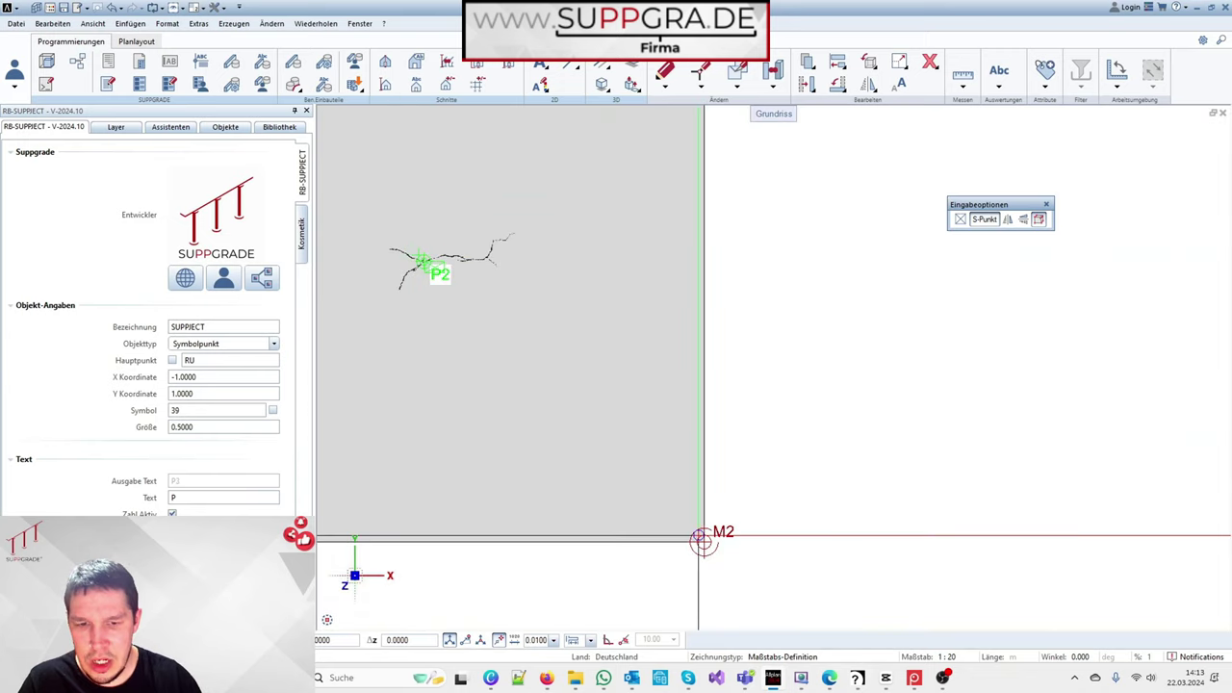
{"action": "scroll", "coordinate": [535, 278], "scroll_direction": "up", "scroll_amount": 5}
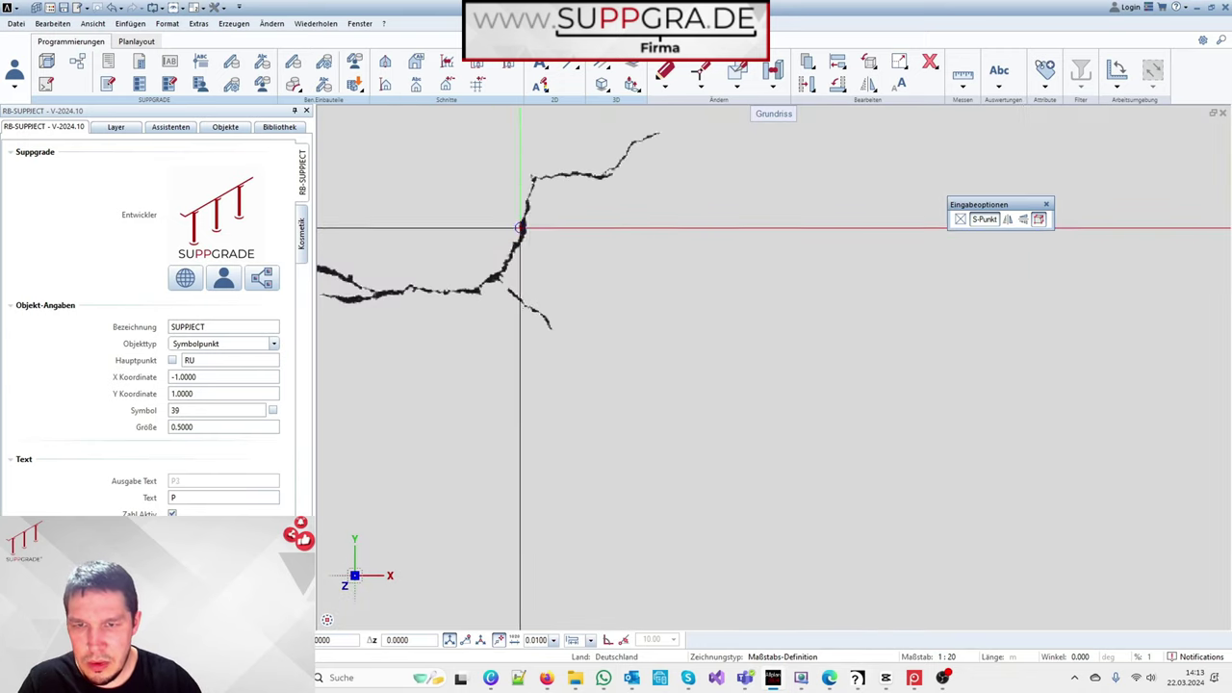
{"action": "scroll", "coordinate": [534, 193], "scroll_direction": "down", "scroll_amount": 3}
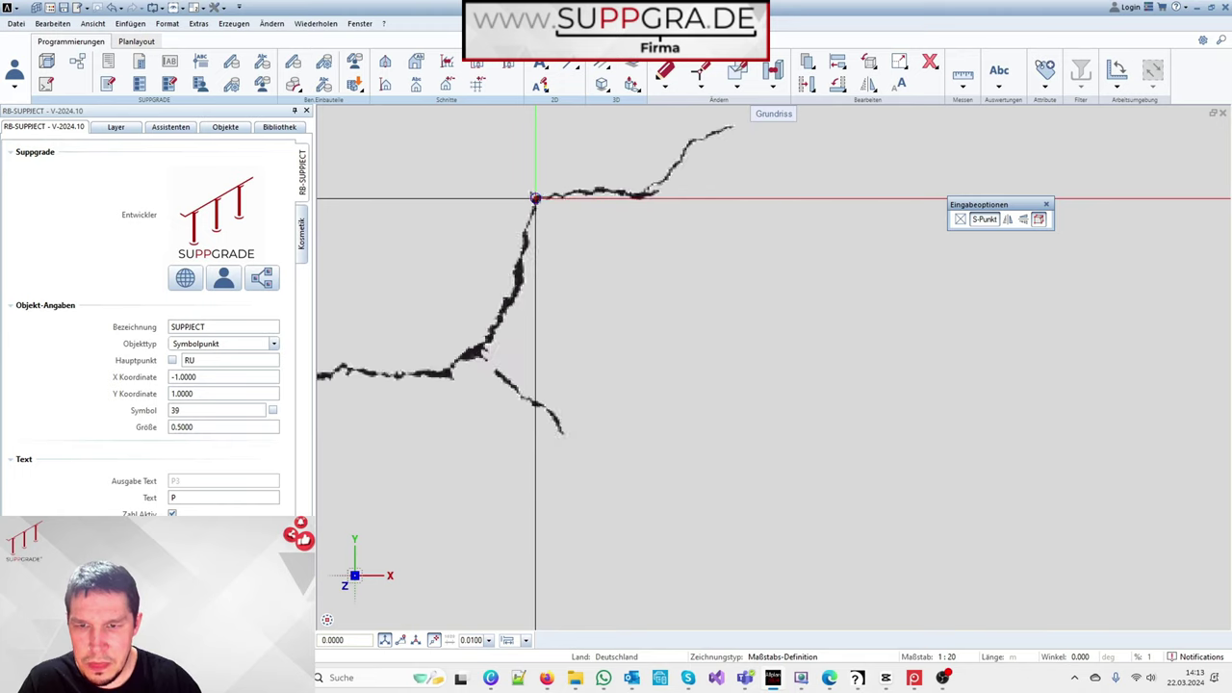
{"action": "scroll", "coordinate": [578, 204], "scroll_direction": "up", "scroll_amount": 2}
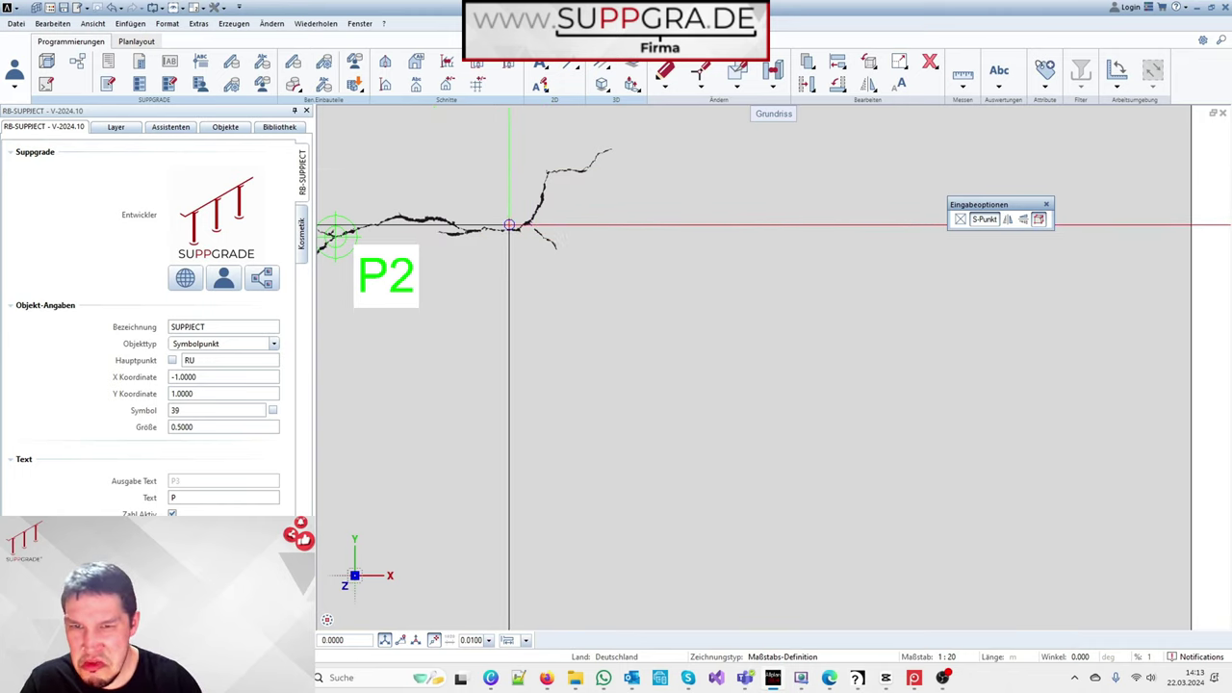
{"action": "left_click", "coordinate": [550, 171]}
{"action": "left_click", "coordinate": [531, 226]}
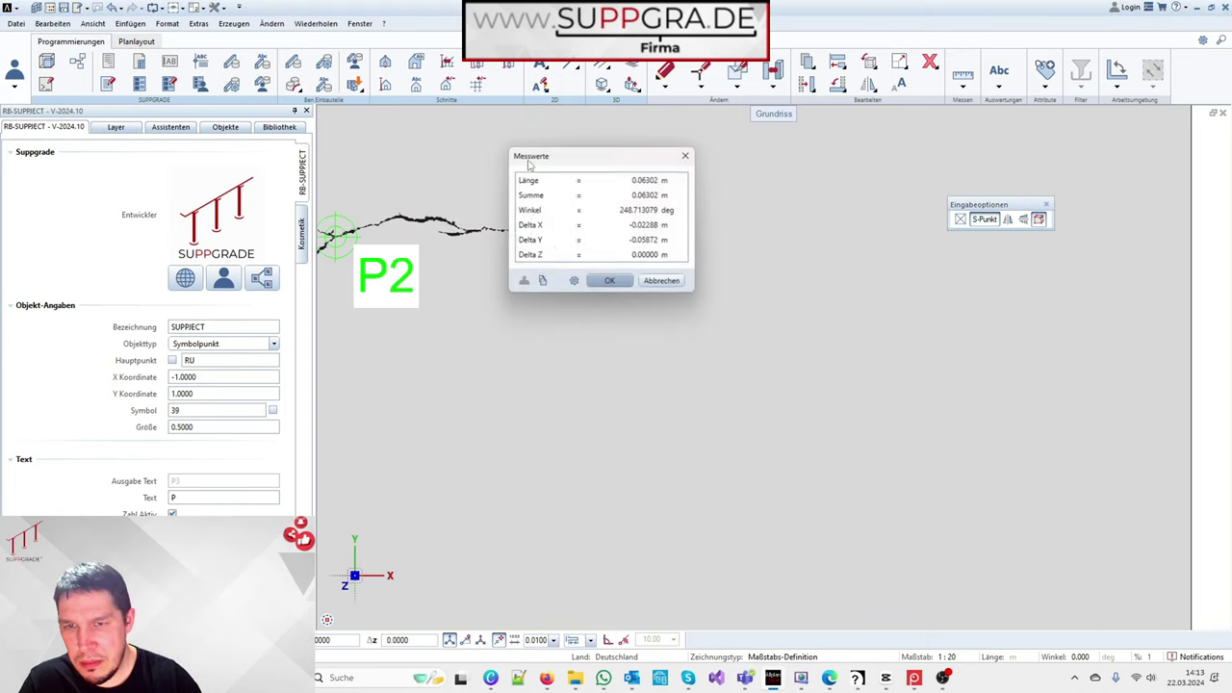
{"action": "left_click", "coordinate": [686, 282]}
Step: Measure the distance from near the right junction of the branching crack to main point M2
{"action": "scroll", "coordinate": [523, 179], "scroll_direction": "down", "scroll_amount": 2}
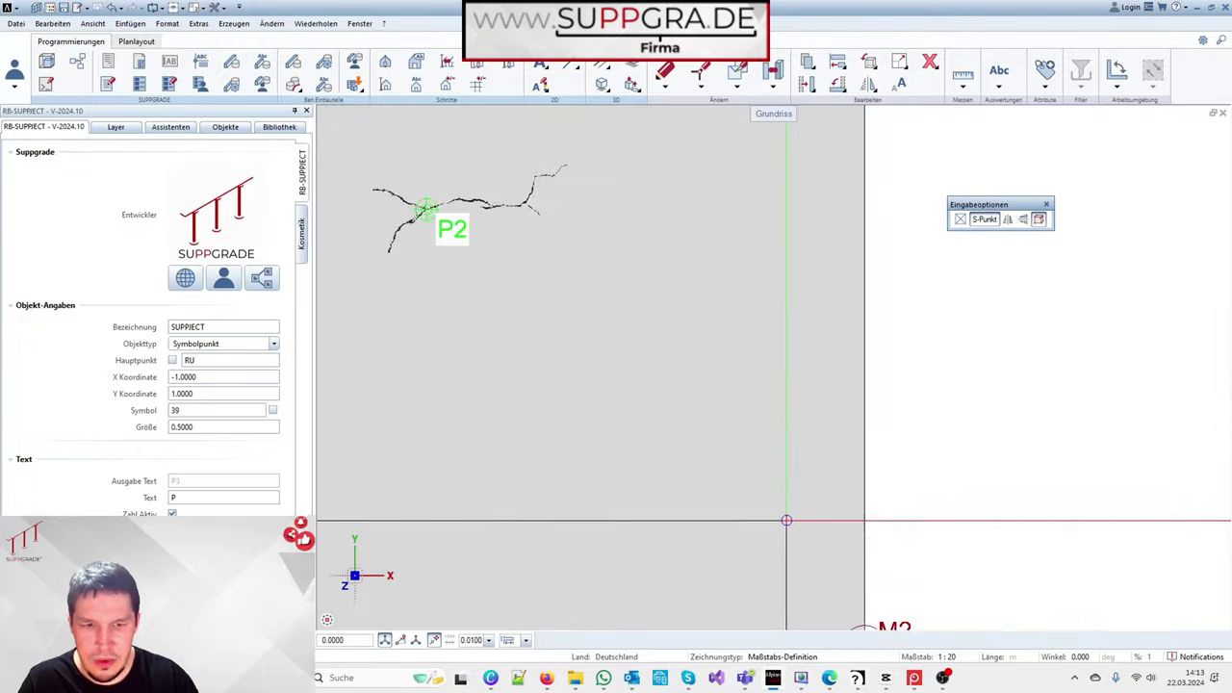
{"action": "scroll", "coordinate": [787, 520], "scroll_direction": "down", "scroll_amount": 3}
{"action": "left_click", "coordinate": [773, 465]}
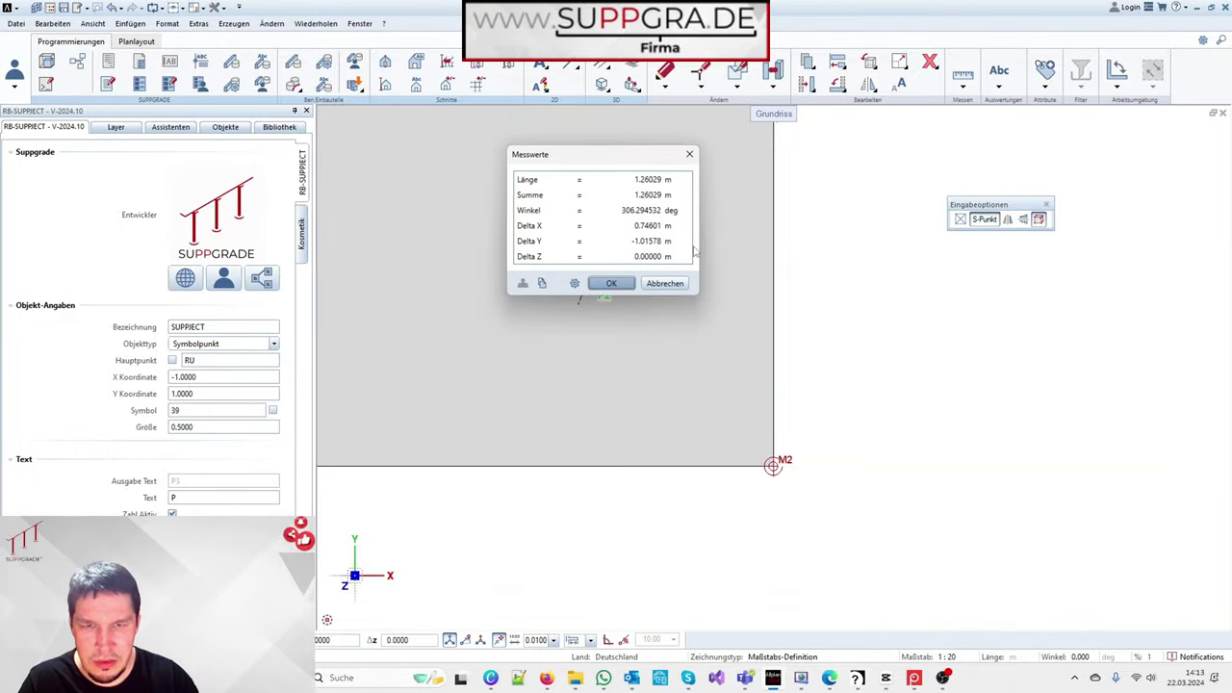
{"action": "left_click", "coordinate": [665, 283]}
Step: Repeat the measurement to main point M2, starting exactly at the branching crack's right junction
{"action": "scroll", "coordinate": [632, 275], "scroll_direction": "up", "scroll_amount": 5}
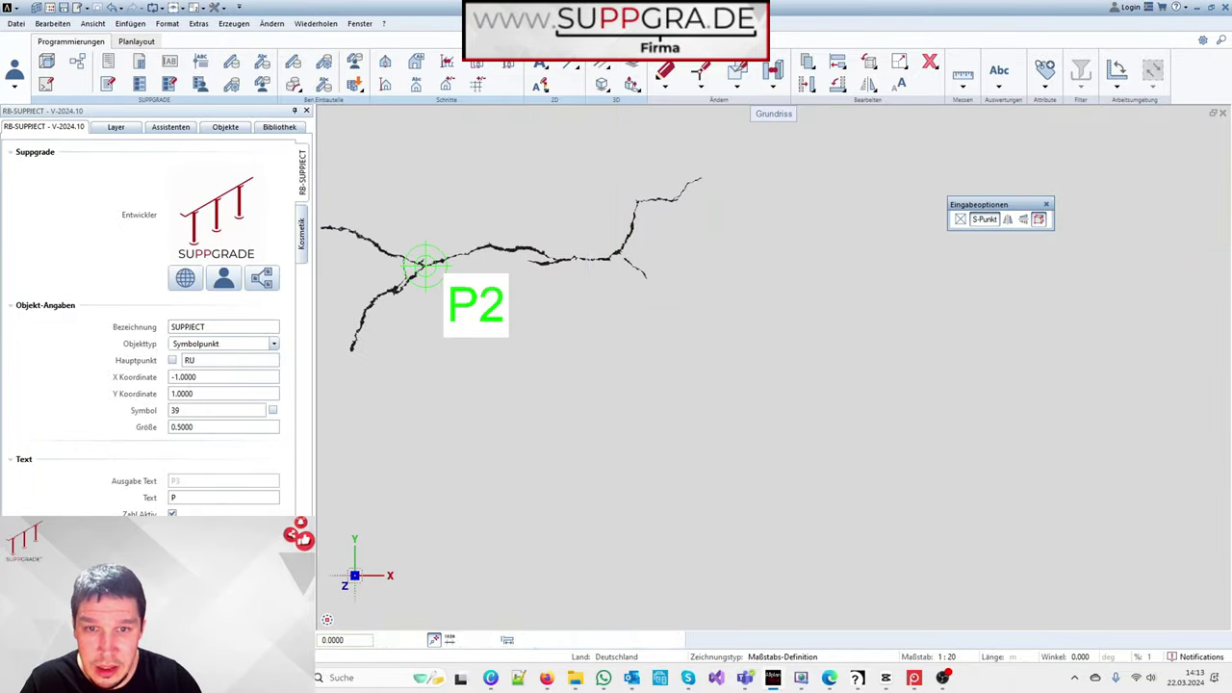
{"action": "scroll", "coordinate": [581, 189], "scroll_direction": "down", "scroll_amount": 3}
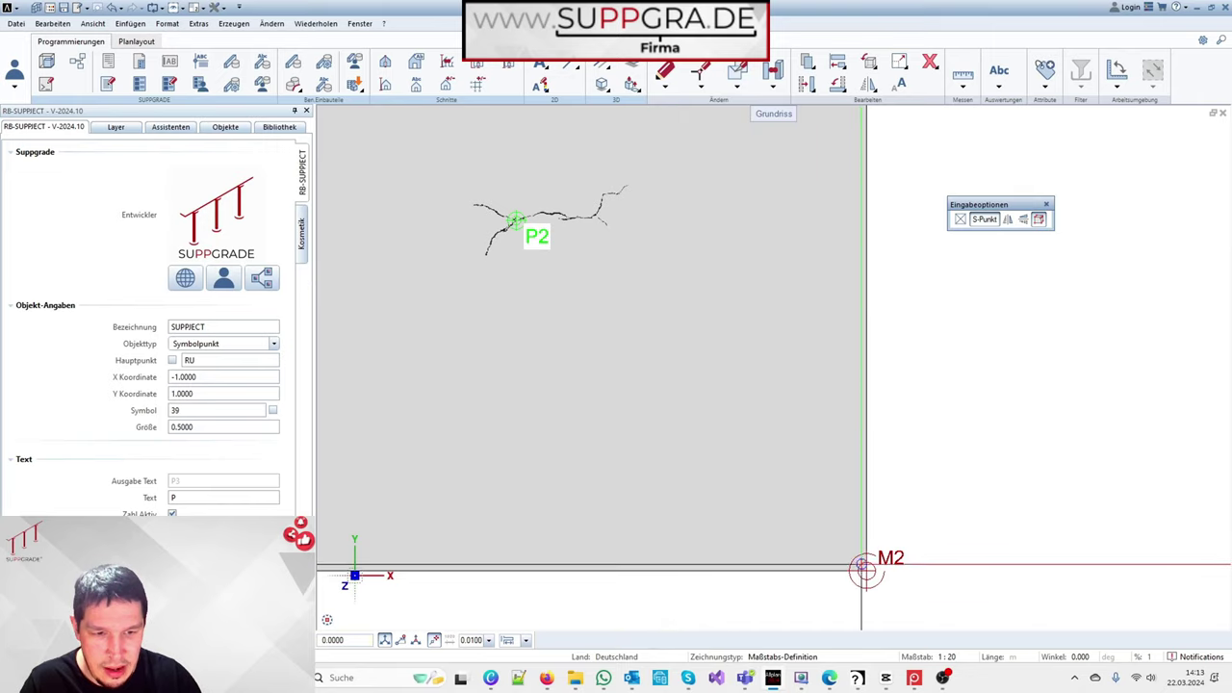
{"action": "left_click", "coordinate": [863, 567]}
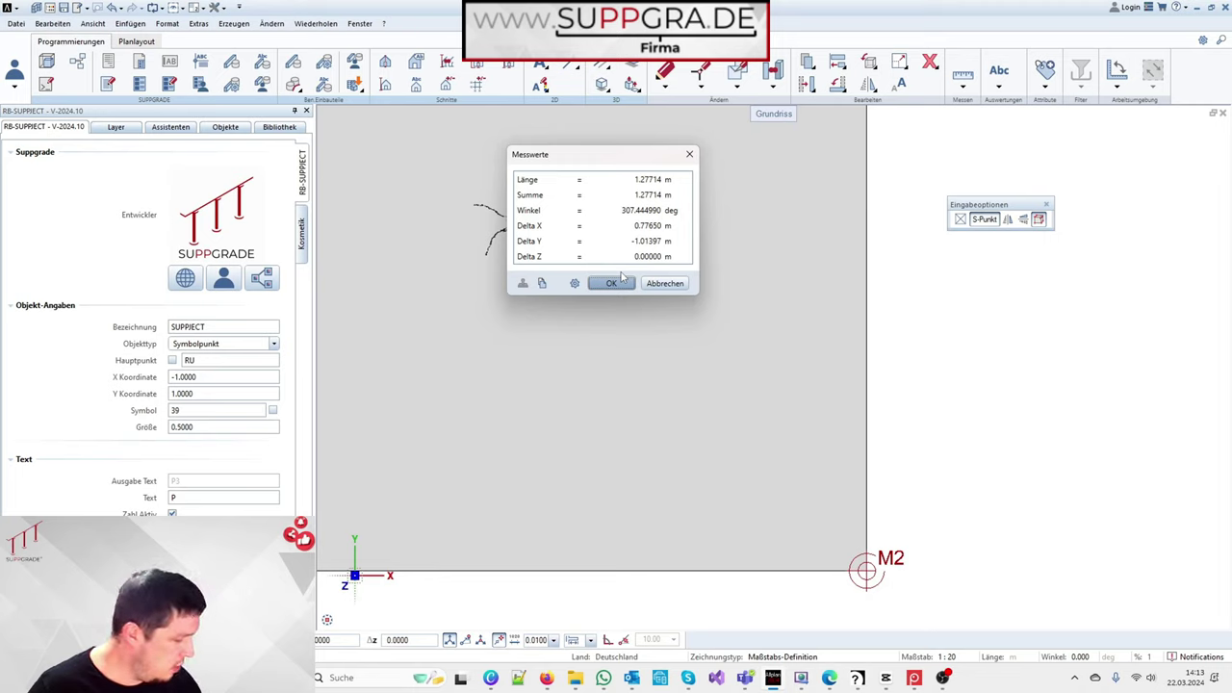
{"action": "left_click", "coordinate": [678, 287]}
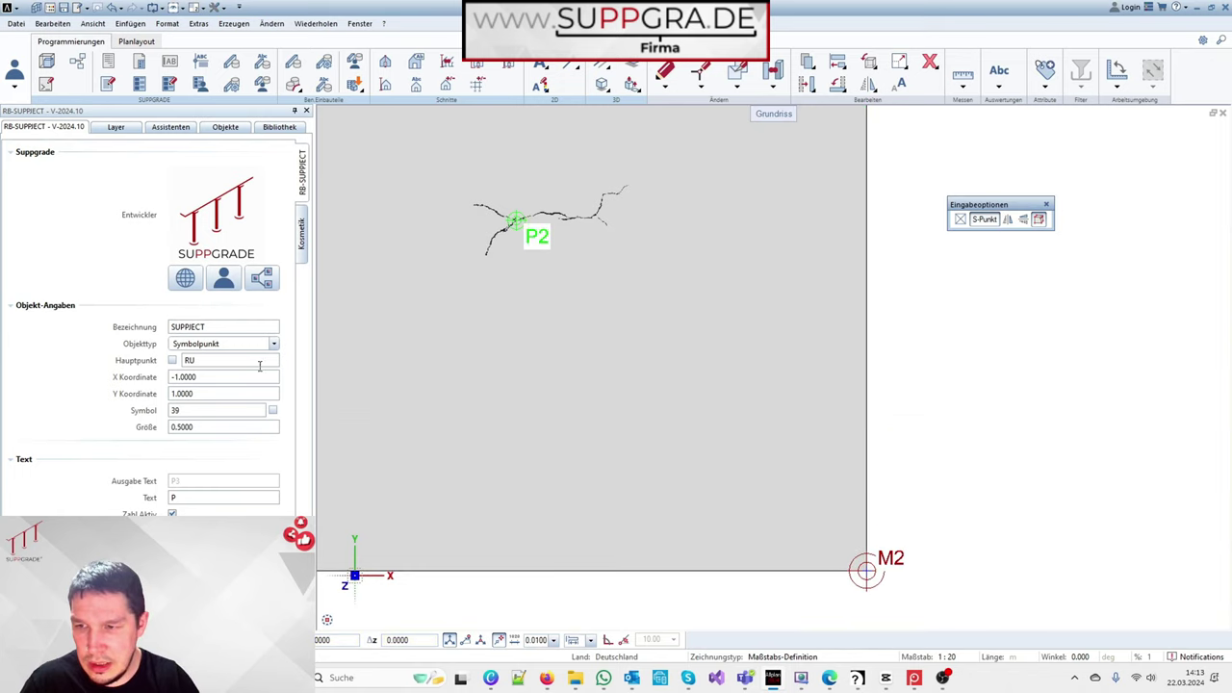